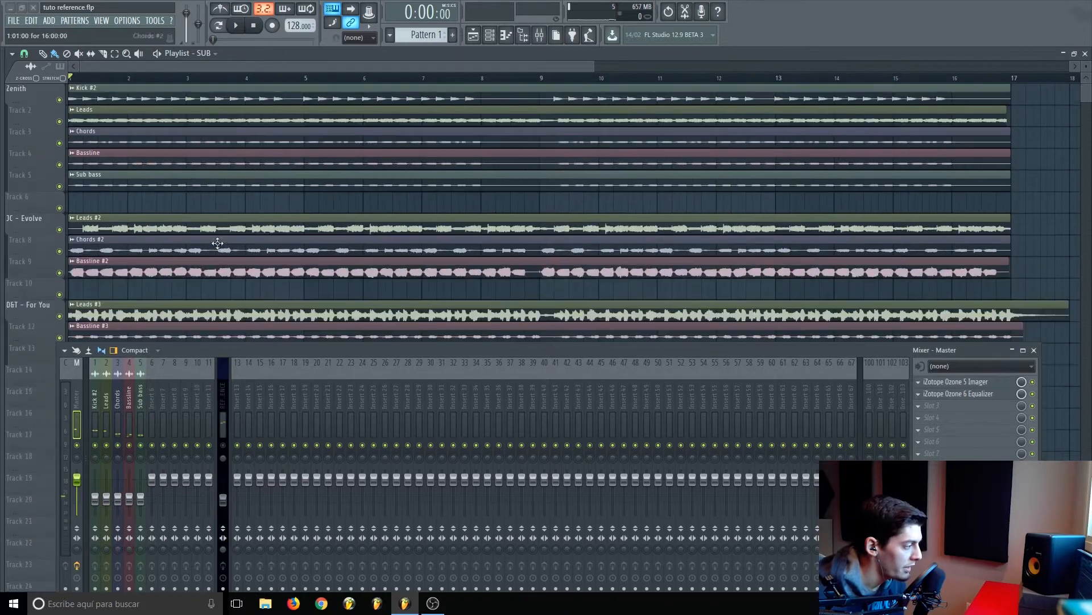
# Step: Load TT Dynamic Range Meter into effect slot 8 of the Master mixer track and detach its window
pyautogui.moveTo(231, 353); pyautogui.dragTo(226, 400)
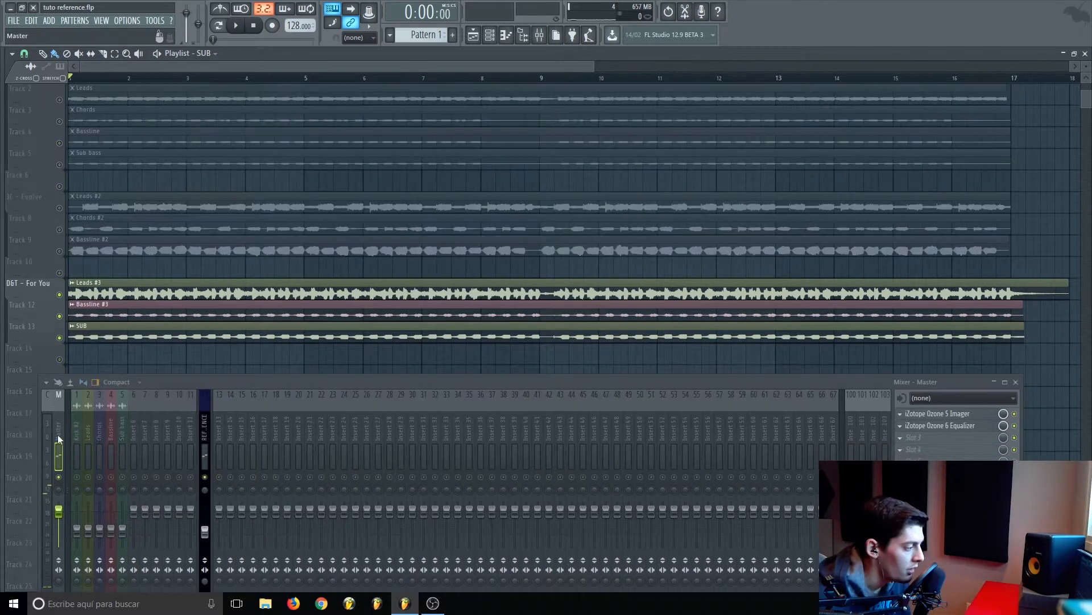
pyautogui.click(938, 496)
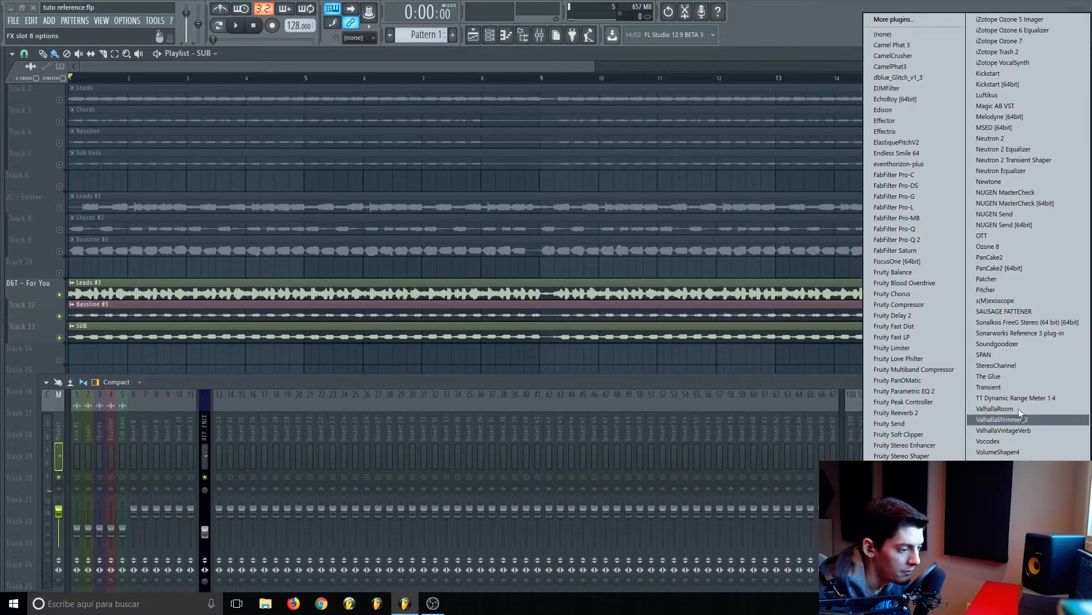
pyautogui.click(927, 420)
pyautogui.click(32, 121)
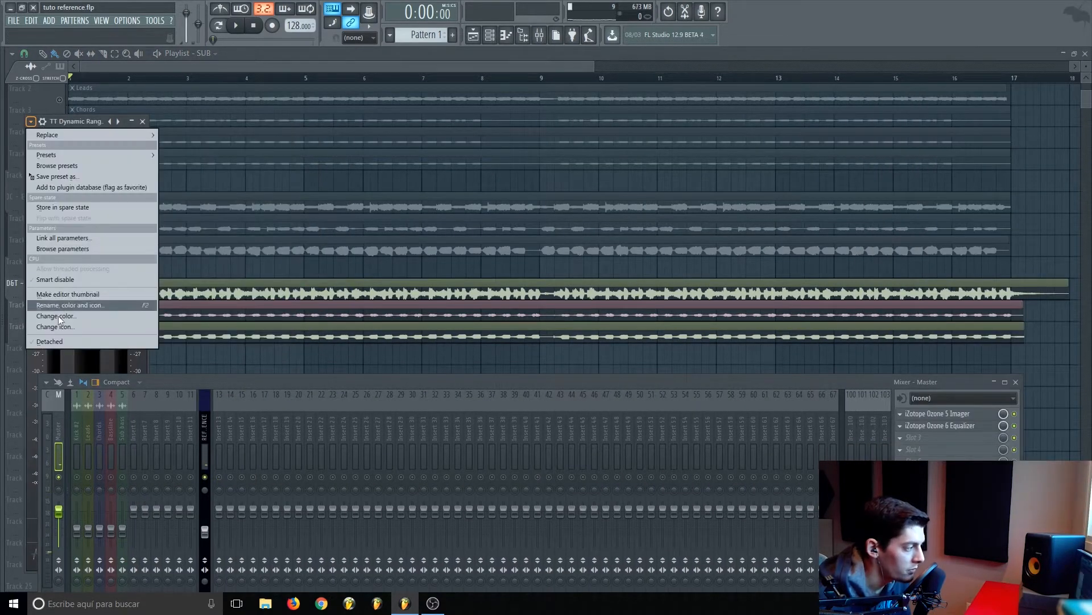
pyautogui.click(53, 341)
# Step: Play the JC - Evolve stems and the Leads #3 reference group to compare their levels on the range meter, and close the meter
pyautogui.scroll(1, 86, 210)
pyautogui.click(66, 189)
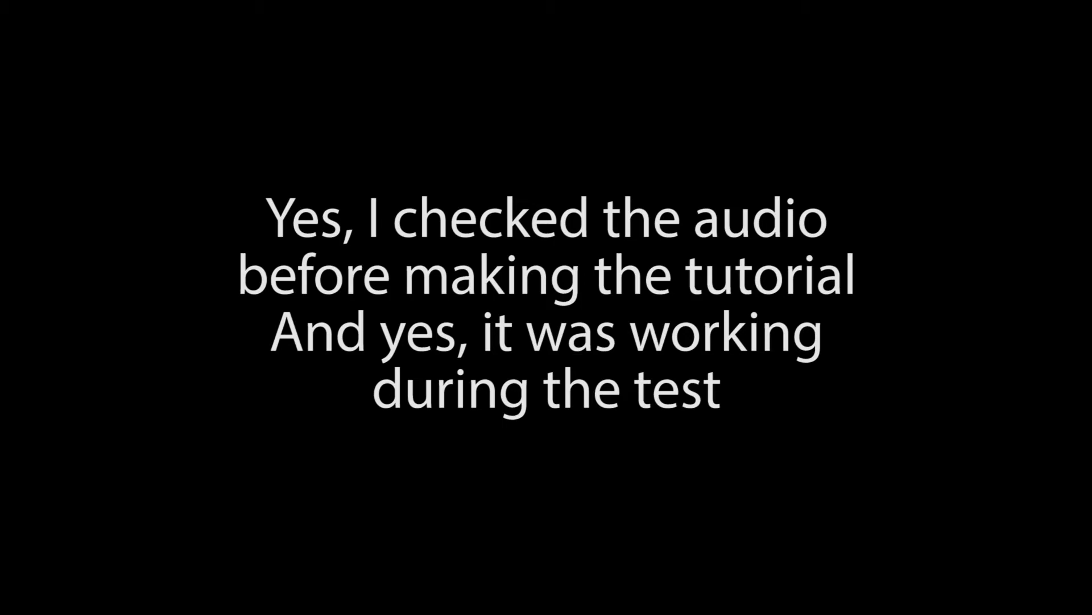
pyautogui.press('space')
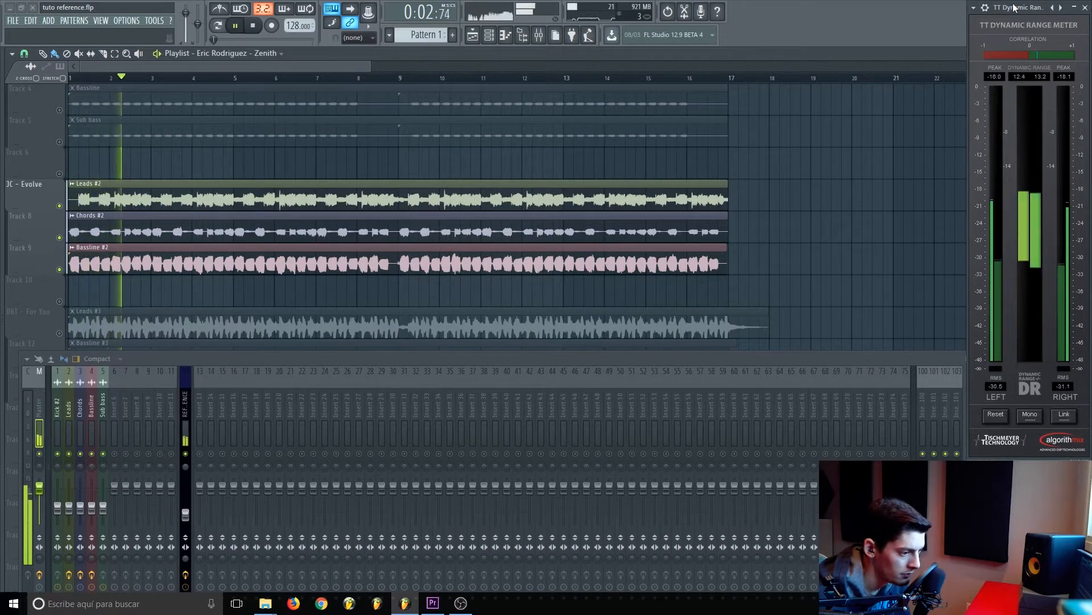
pyautogui.press('space')
pyautogui.scroll(-2, 708, 225)
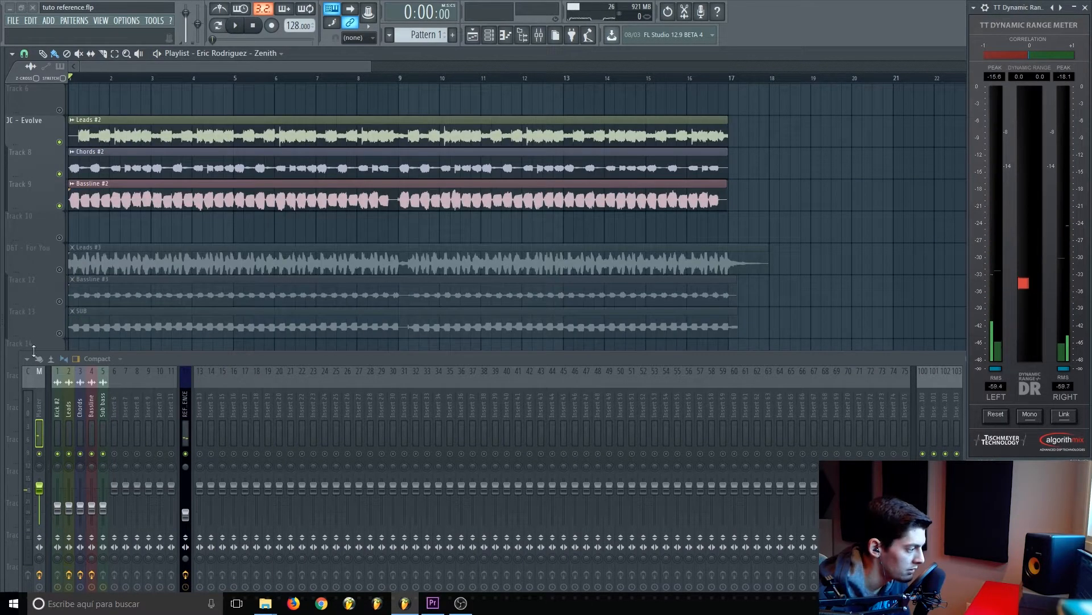
pyautogui.click(59, 334)
pyautogui.press('space')
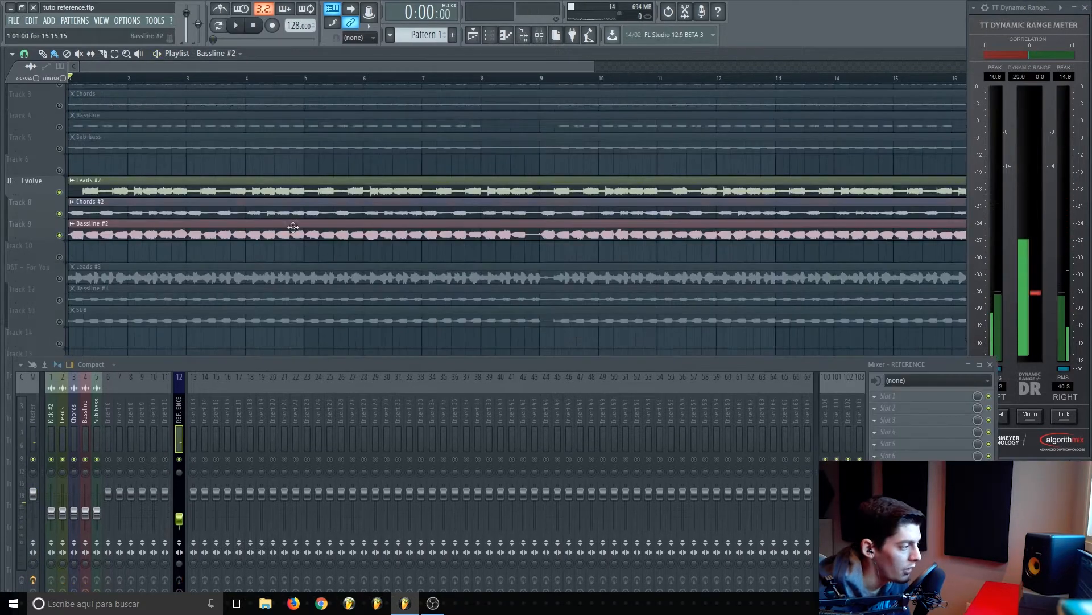
pyautogui.scroll(2, 293, 227)
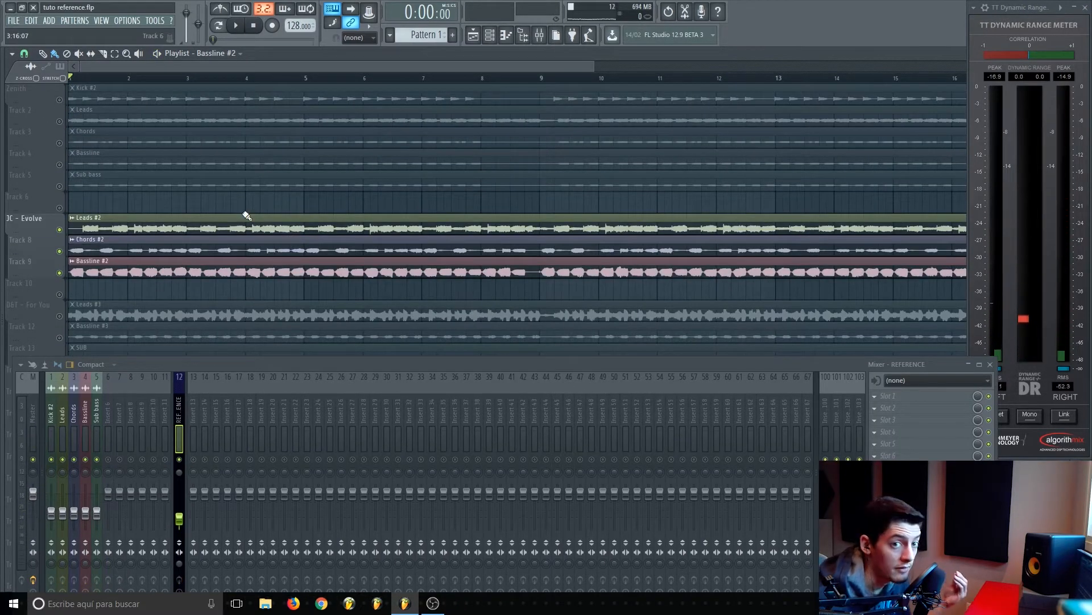
pyautogui.click(1083, 7)
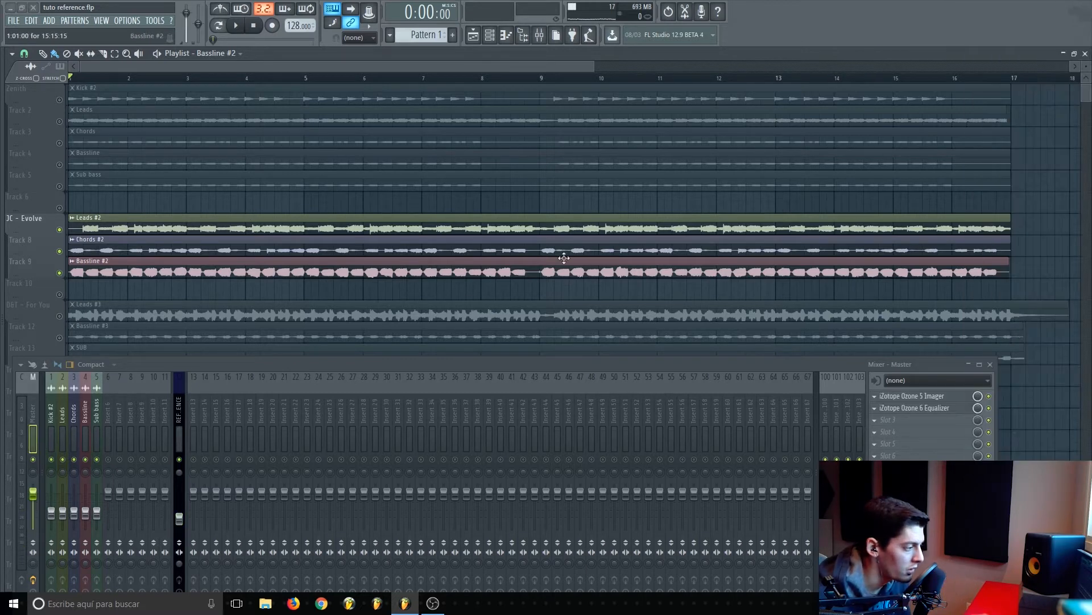
# Step: Solo the Leads, Leads #2 and Leads #3 tracks in turn during playback to compare how they sound
pyautogui.rightClick(59, 99)
pyautogui.rightClick(59, 121)
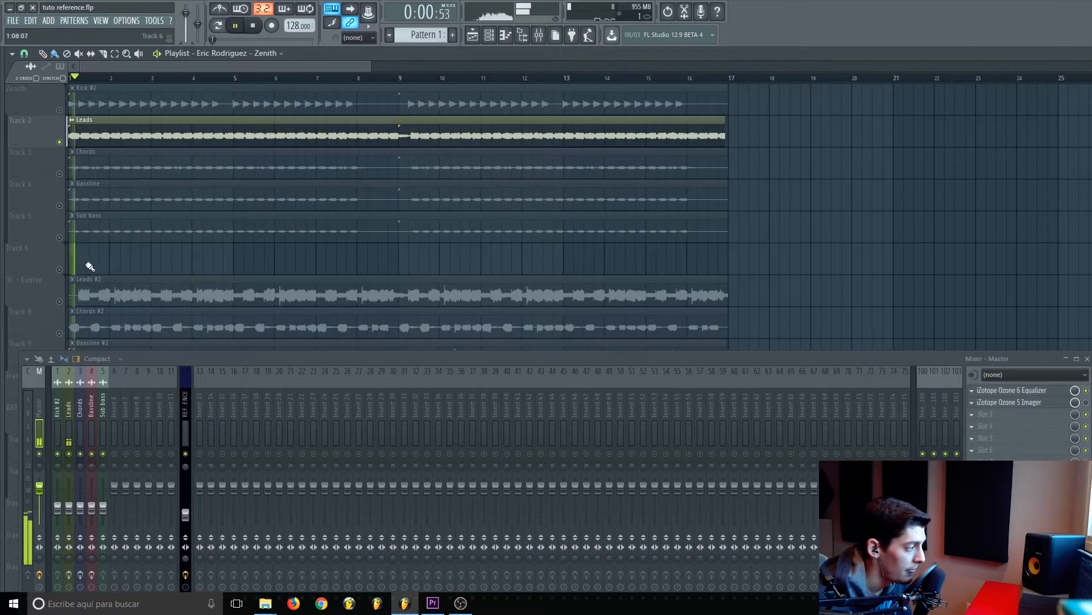
pyautogui.rightClick(59, 302)
pyautogui.scroll(-5, 63, 304)
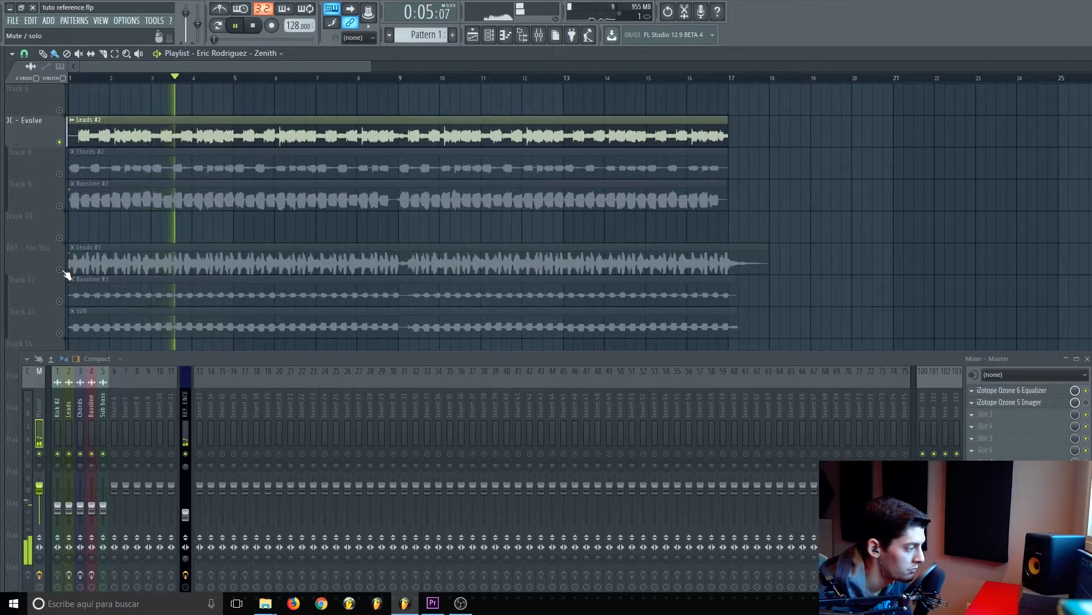
pyautogui.rightClick(62, 270)
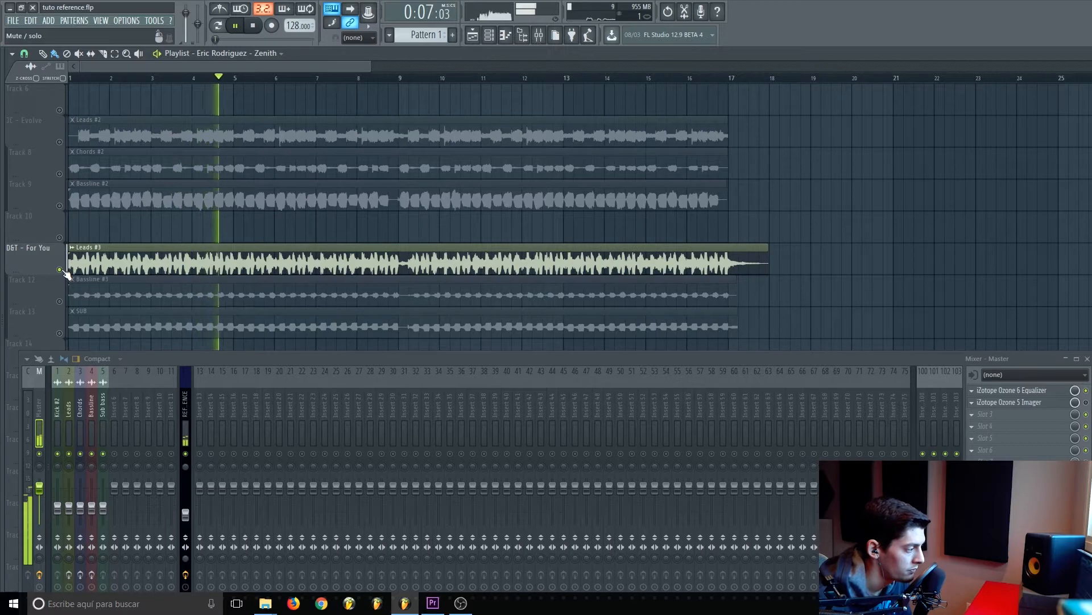
pyautogui.press('space')
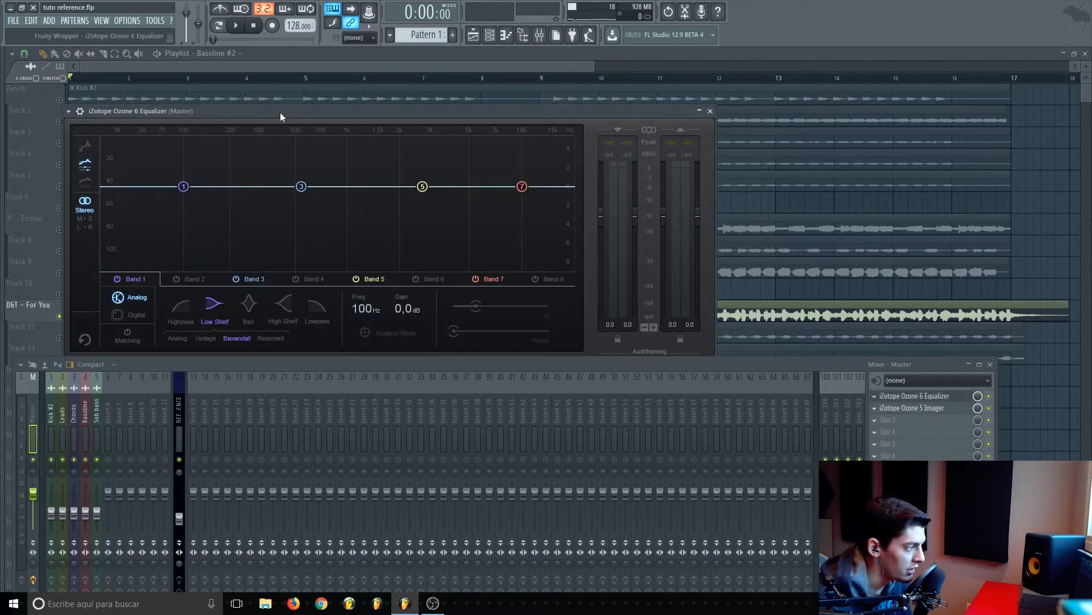
# Step: Detach the Master's Ozone 6 Equalizer window and show its Matching controls
pyautogui.moveTo(280, 111); pyautogui.dragTo(479, 85)
pyautogui.click(266, 85)
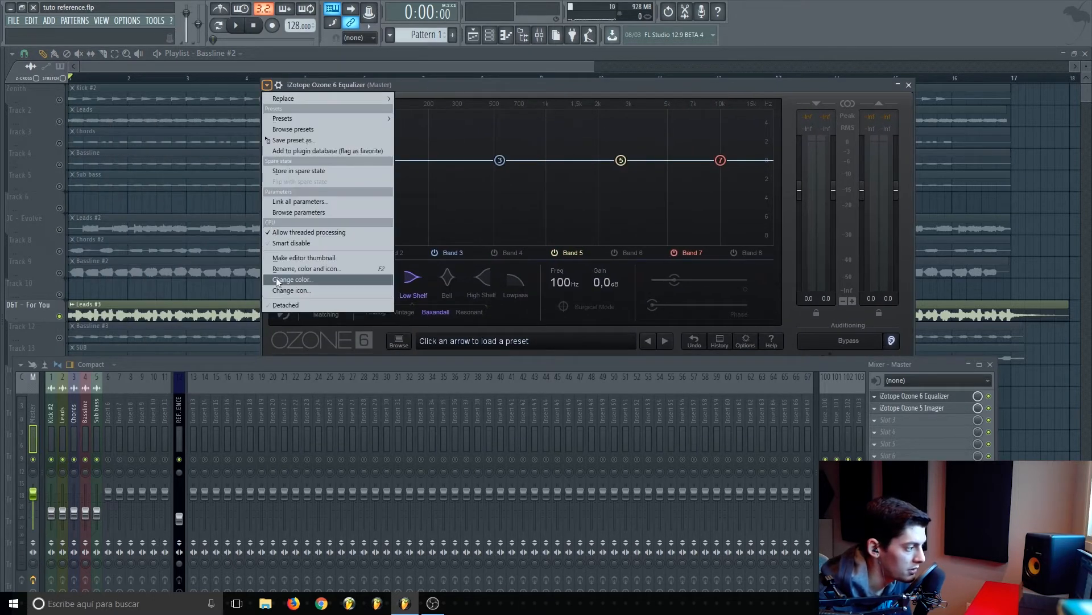
pyautogui.click(283, 306)
pyautogui.moveTo(528, 86); pyautogui.dragTo(583, 65)
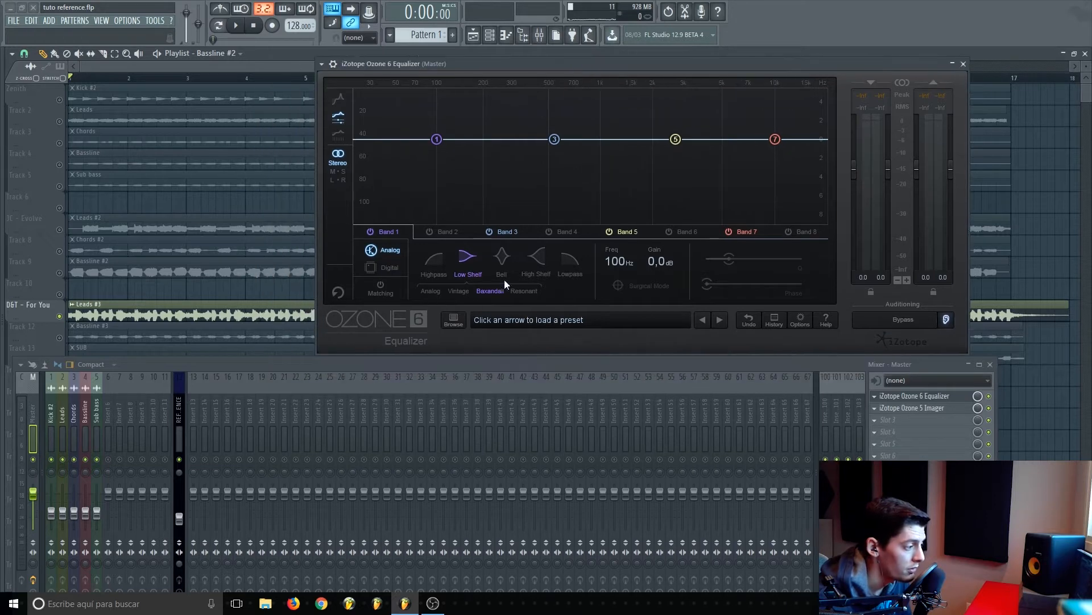
pyautogui.click(391, 296)
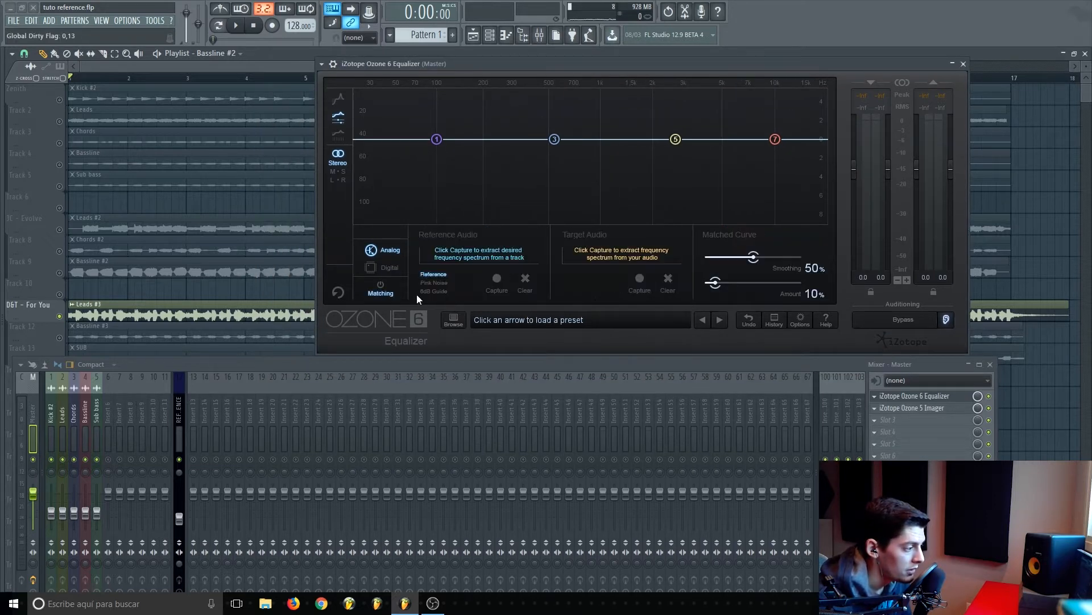
# Step: Match the soloed Leads track to the Leads #2 spectrum at 70% smoothing and 30% amount, and audition it against bypass
pyautogui.click(65, 120)
pyautogui.moveTo(651, 66); pyautogui.dragTo(668, 74)
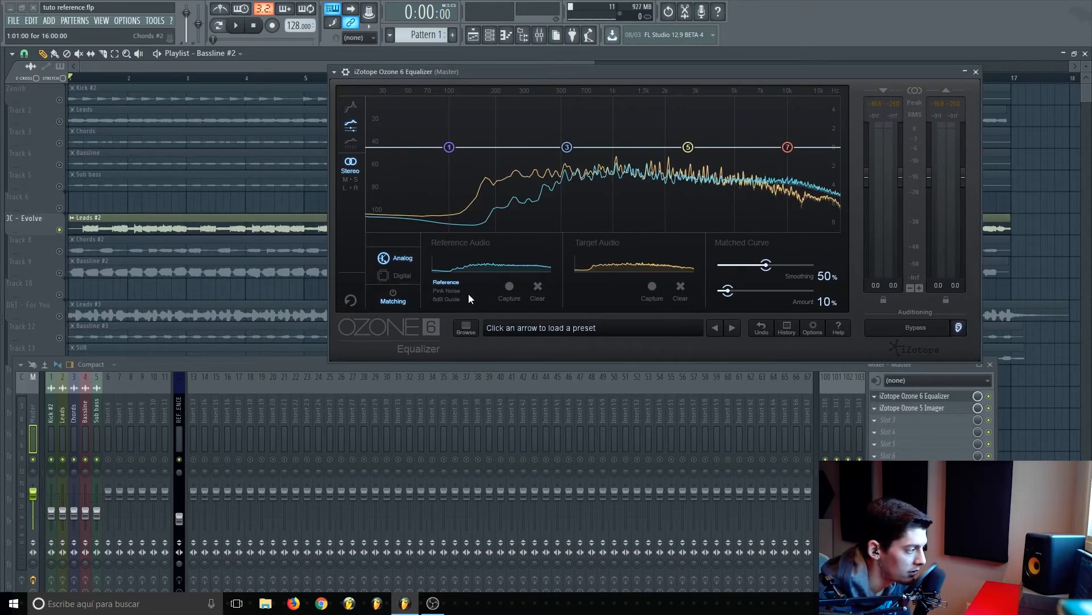
pyautogui.rightClick(59, 122)
pyautogui.moveTo(493, 73); pyautogui.dragTo(487, 65)
pyautogui.click(384, 292)
pyautogui.click(777, 259)
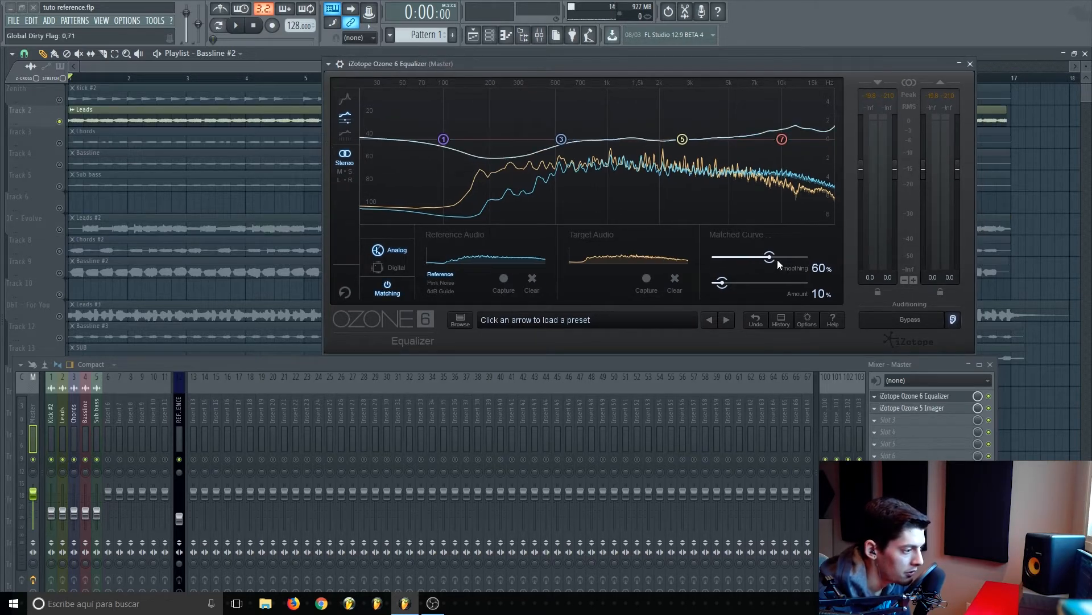
pyautogui.click(739, 283)
pyautogui.moveTo(675, 67); pyautogui.dragTo(648, 68)
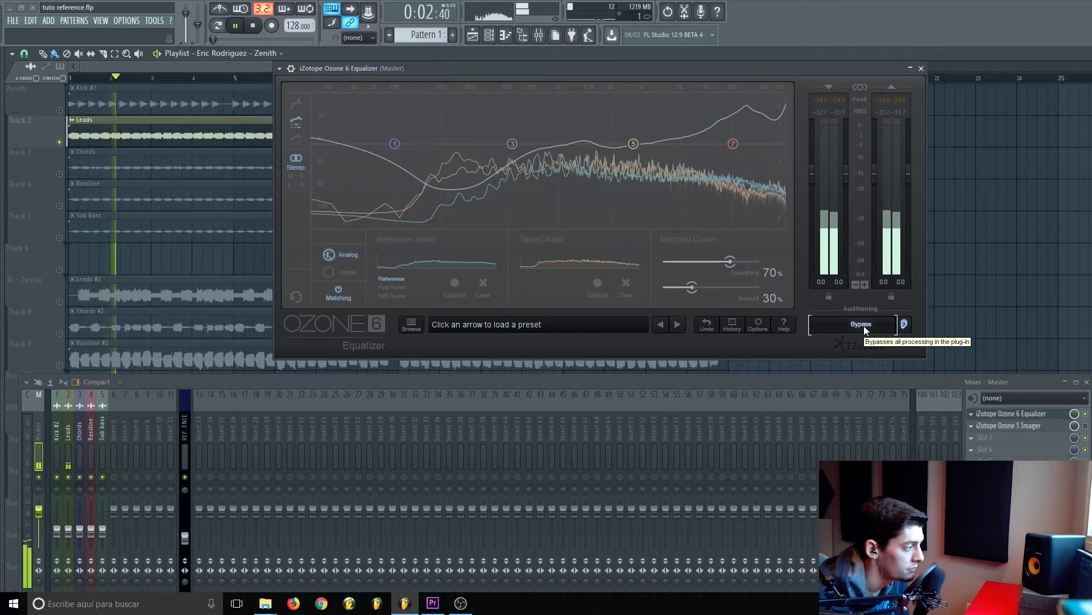
pyautogui.click(864, 325)
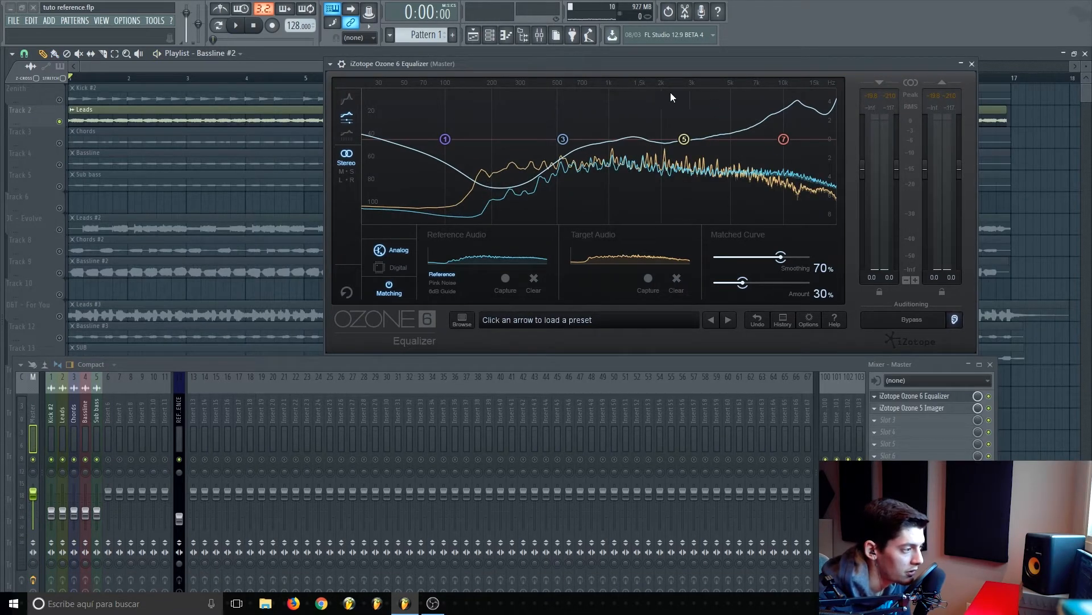
# Step: Use the soloed Leads #3 as reference to match the Leads track's spectrum, and audition the result against bypass
pyautogui.click(67, 312)
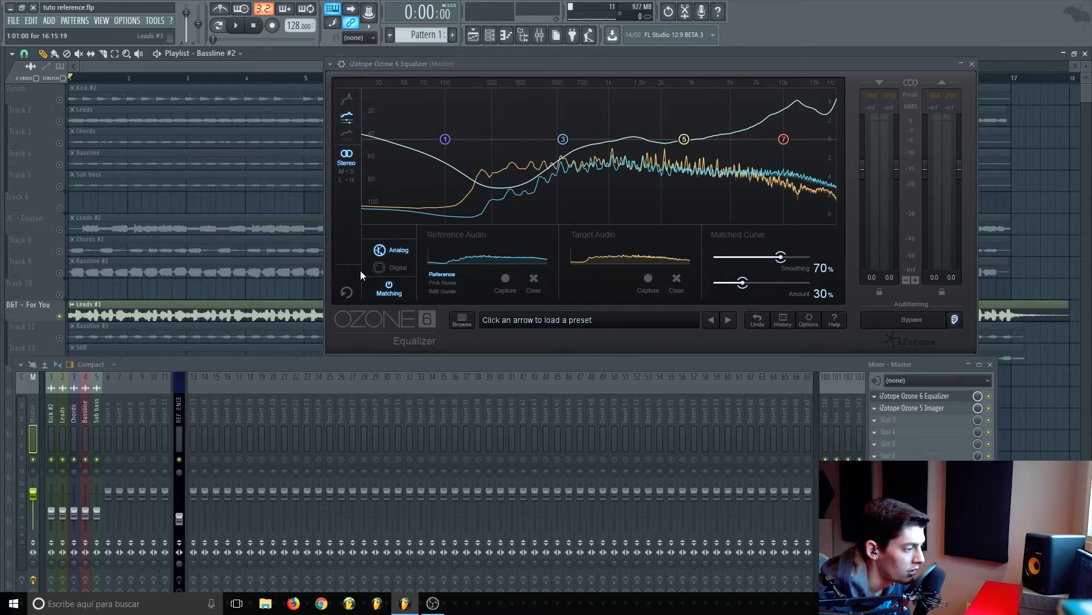
pyautogui.click(391, 285)
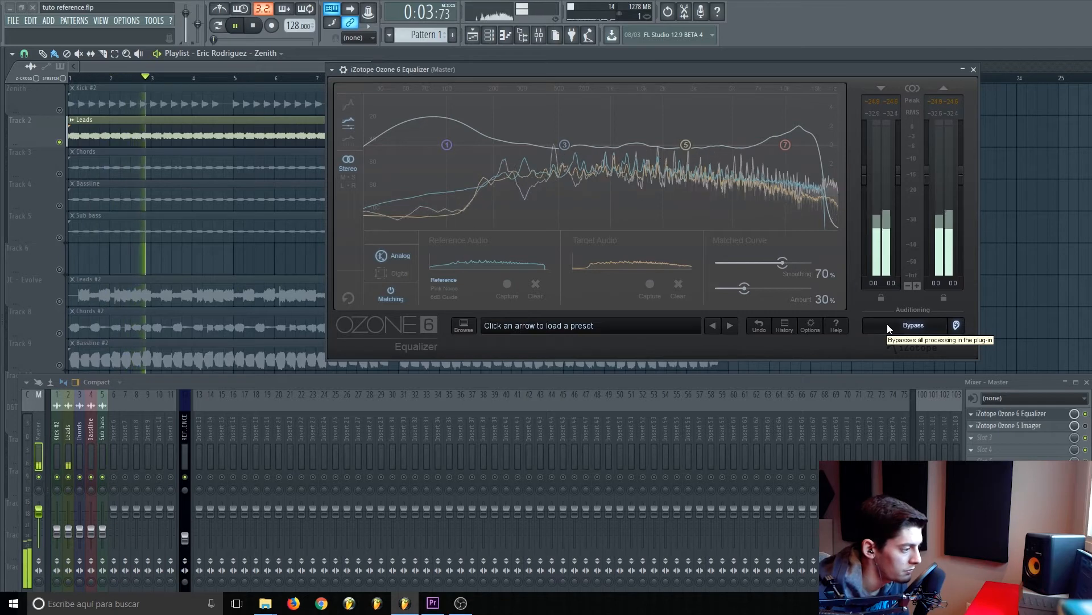
pyautogui.click(888, 328)
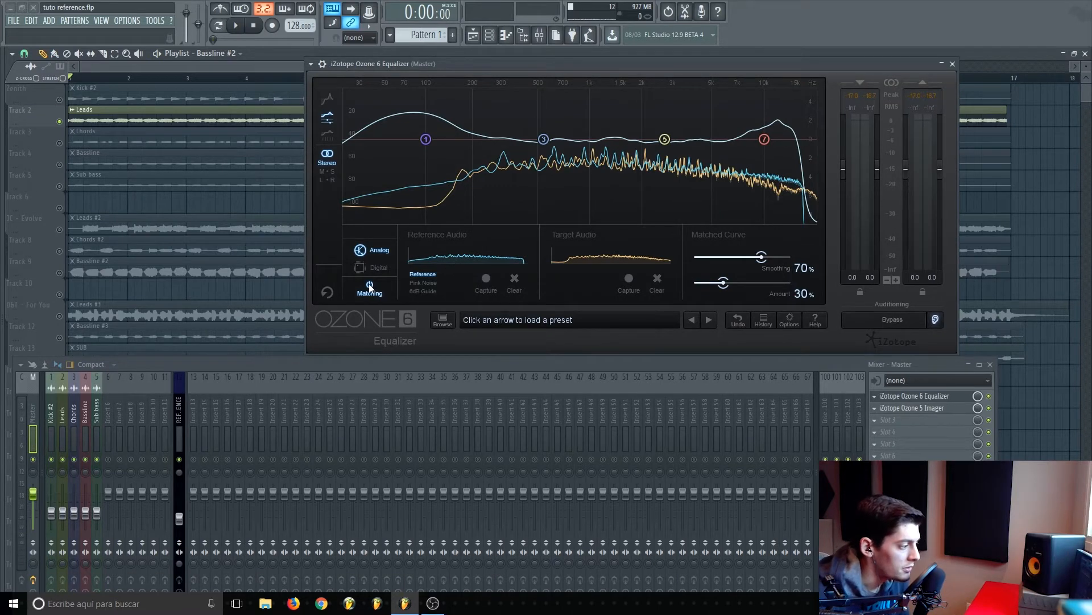
# Step: Copy the matched Ozone 6 Equalizer from the Master onto the Leads mixer track
pyautogui.click(875, 397)
pyautogui.moveTo(896, 399); pyautogui.dragTo(61, 410)
pyautogui.click(60, 438)
pyautogui.moveTo(223, 196); pyautogui.dragTo(126, 152)
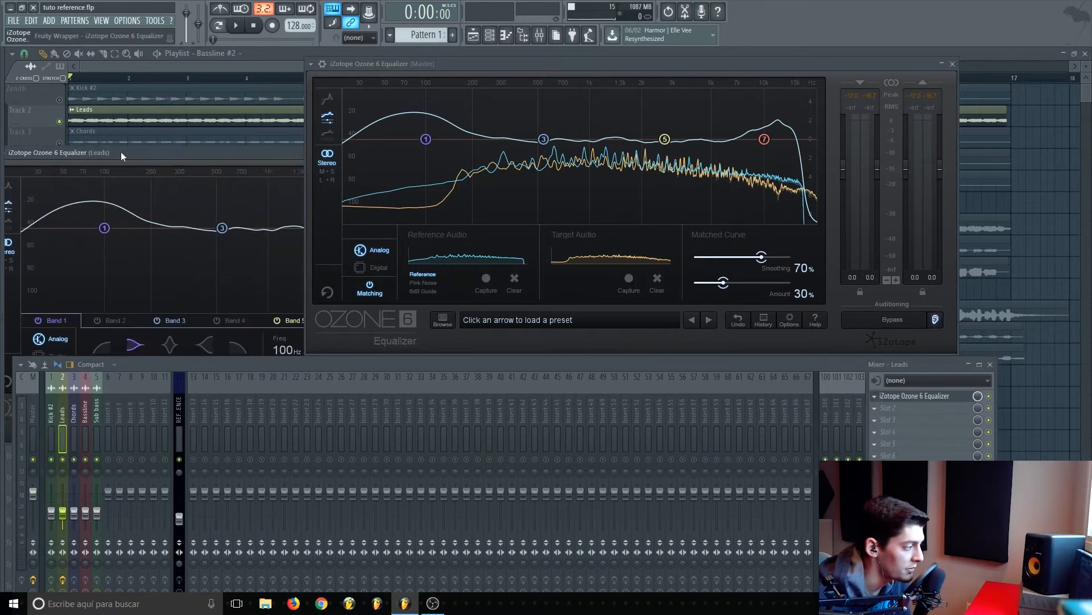
# Step: Solo Leads #2 and match the Leads track to its spectrum again in the Master's Ozone 6 Equalizer
pyautogui.click(462, 274)
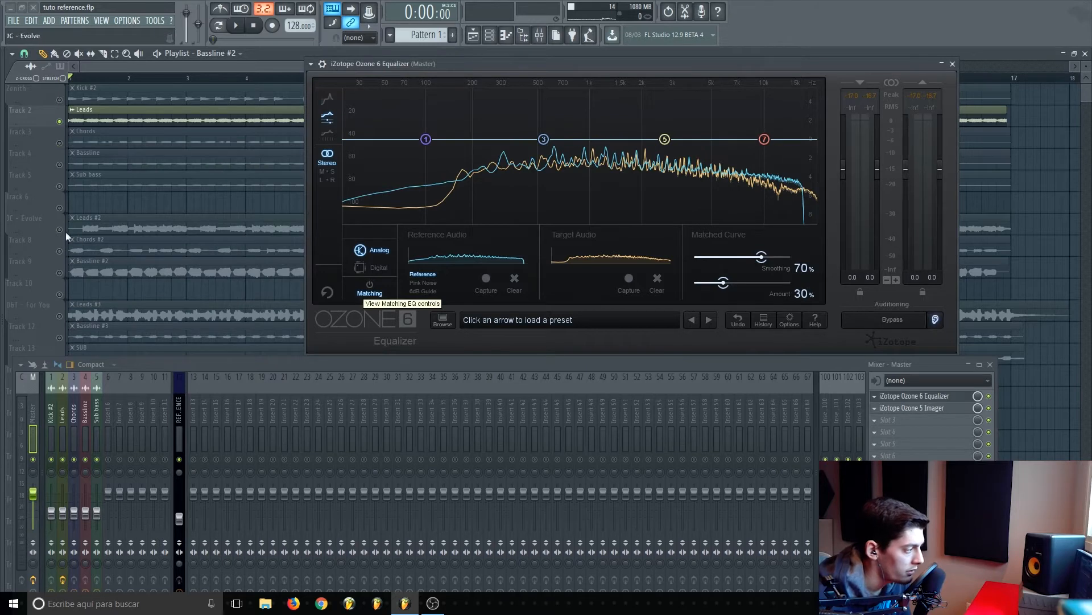
pyautogui.click(51, 220)
pyautogui.click(60, 121)
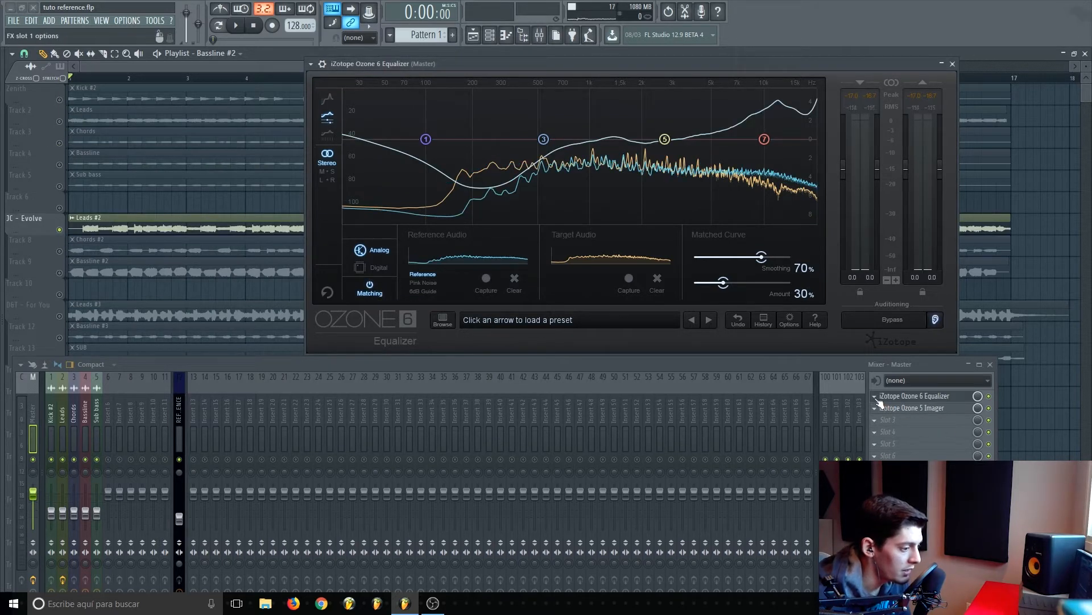
# Step: Copy the Leads #2-matched equalizer onto the Leads mixer track as its second effect and close its window
pyautogui.click(875, 397)
pyautogui.moveTo(904, 408); pyautogui.dragTo(104, 461)
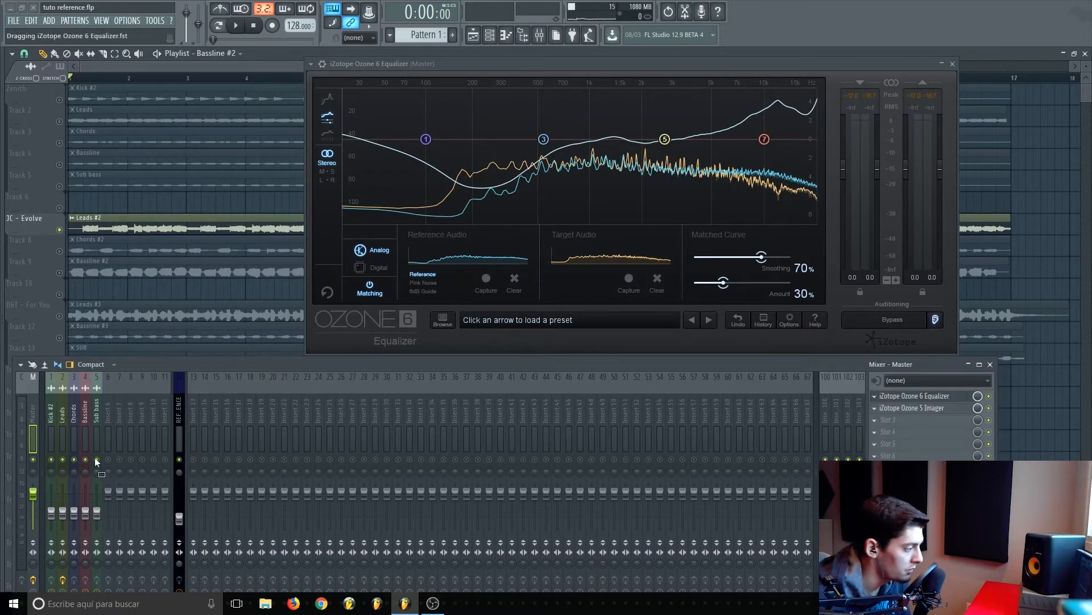
pyautogui.moveTo(64, 409); pyautogui.dragTo(62, 412)
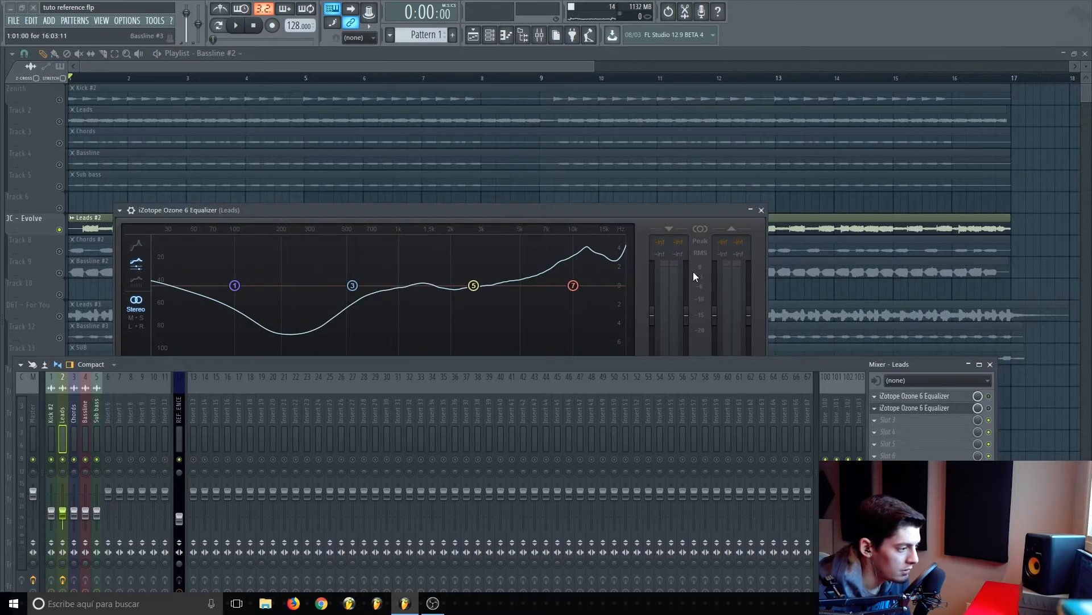
pyautogui.click(762, 210)
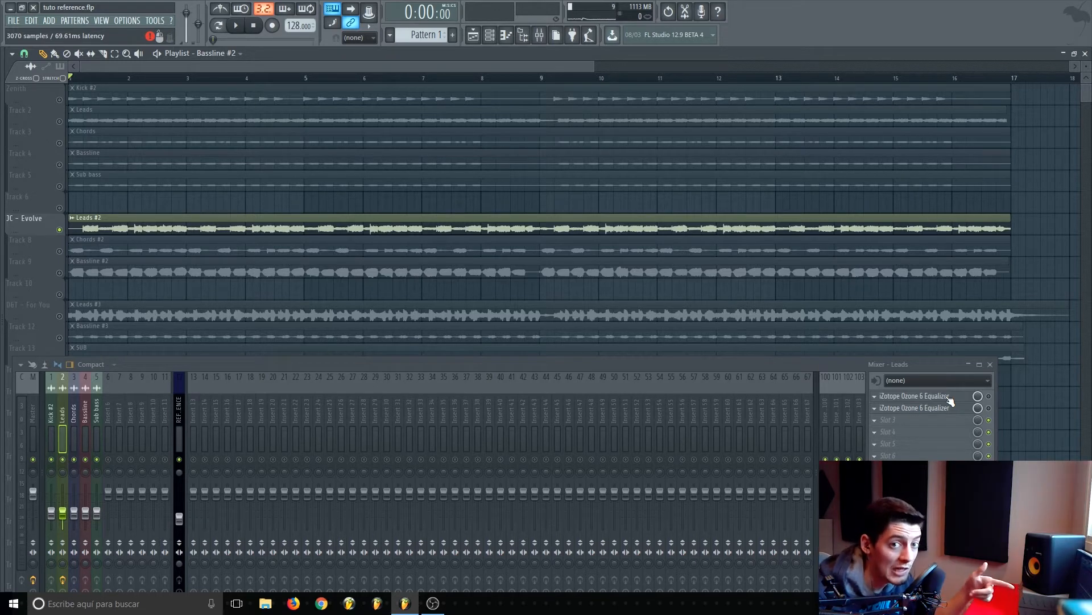
# Step: Play the soloed Leads track while switching between its two matched equalizers to compare them
pyautogui.click(989, 396)
pyautogui.click(59, 230)
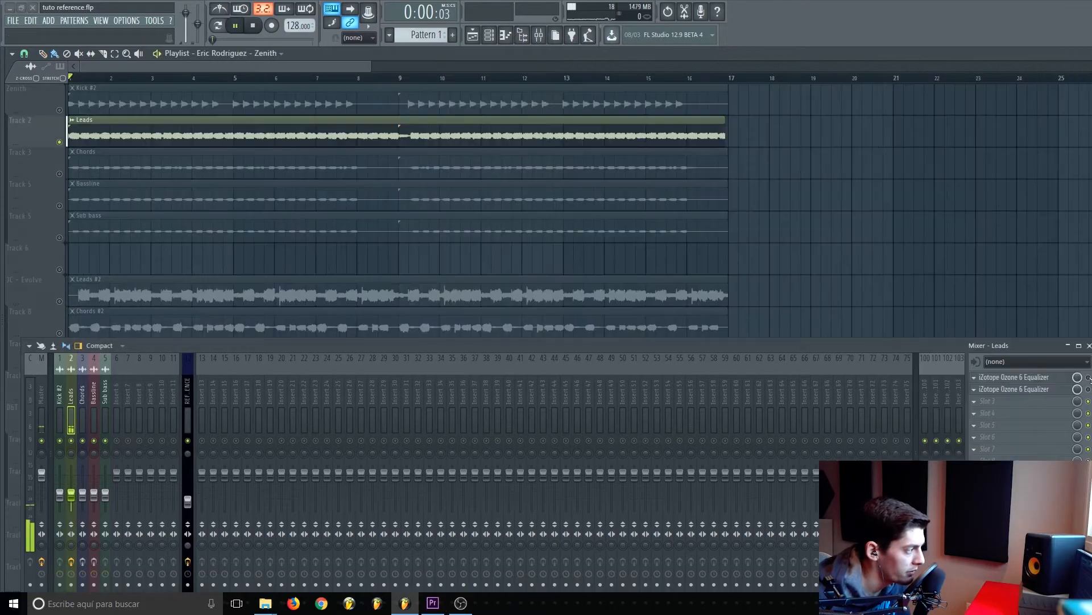
pyautogui.press('space')
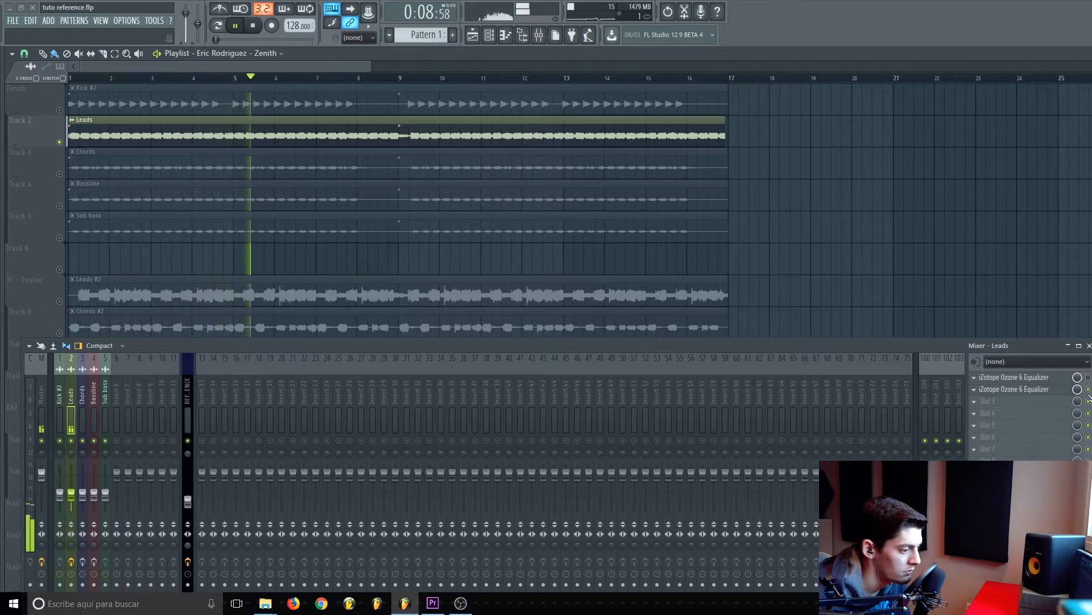
pyautogui.press('space')
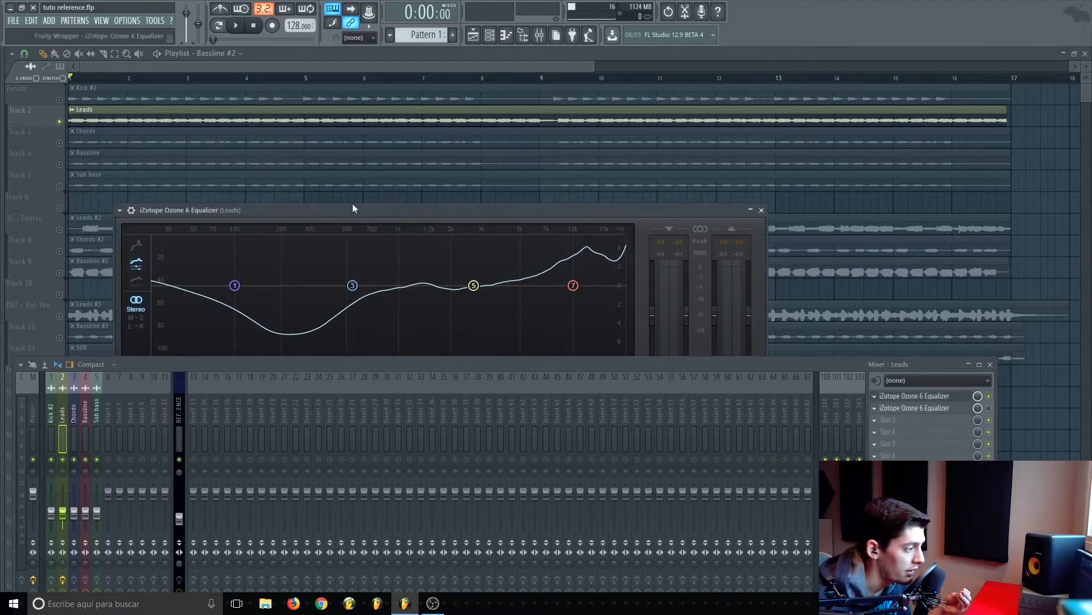
# Step: Show the Matching controls of the Leads track's equalizer and set the matched curve's amount to 10%
pyautogui.moveTo(353, 208); pyautogui.dragTo(369, 127)
pyautogui.moveTo(314, 365); pyautogui.dragTo(313, 418)
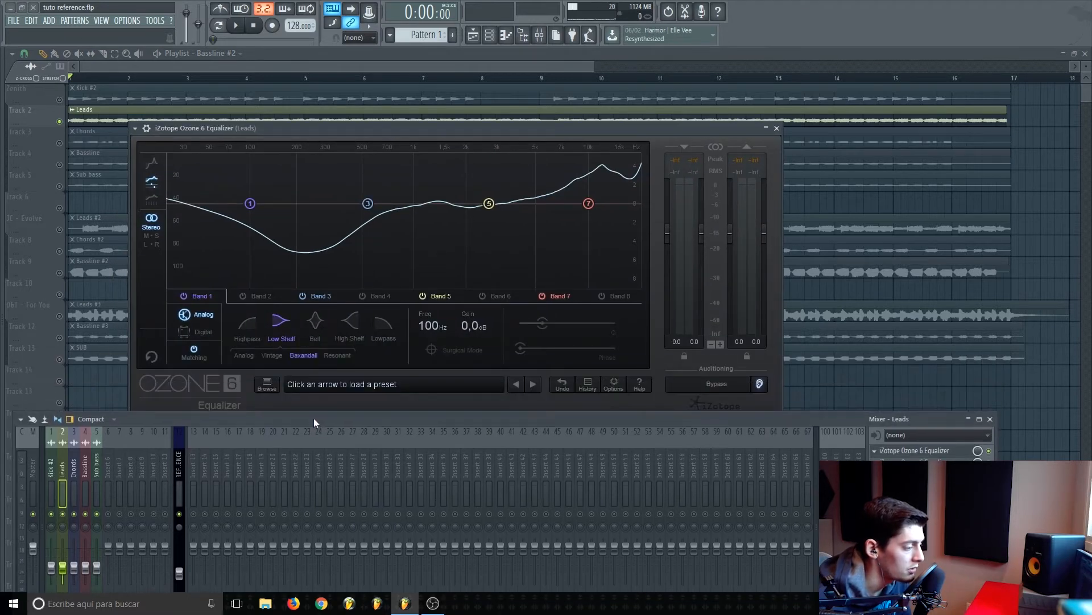
pyautogui.click(190, 353)
pyautogui.scroll(-1, 584, 321)
pyautogui.scroll(1, 584, 321)
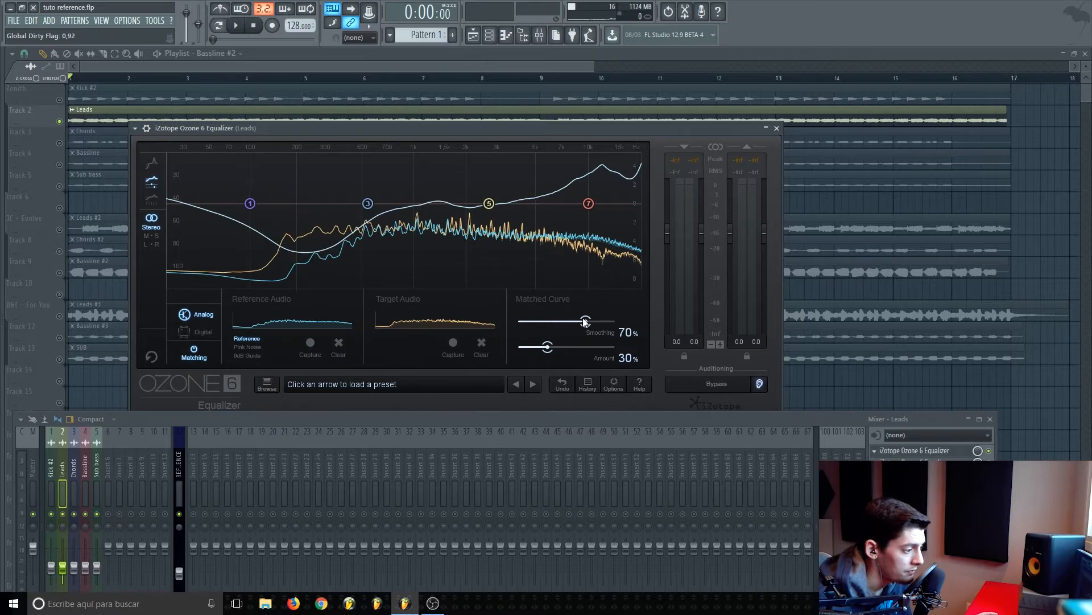
pyautogui.scroll(-2, 554, 349)
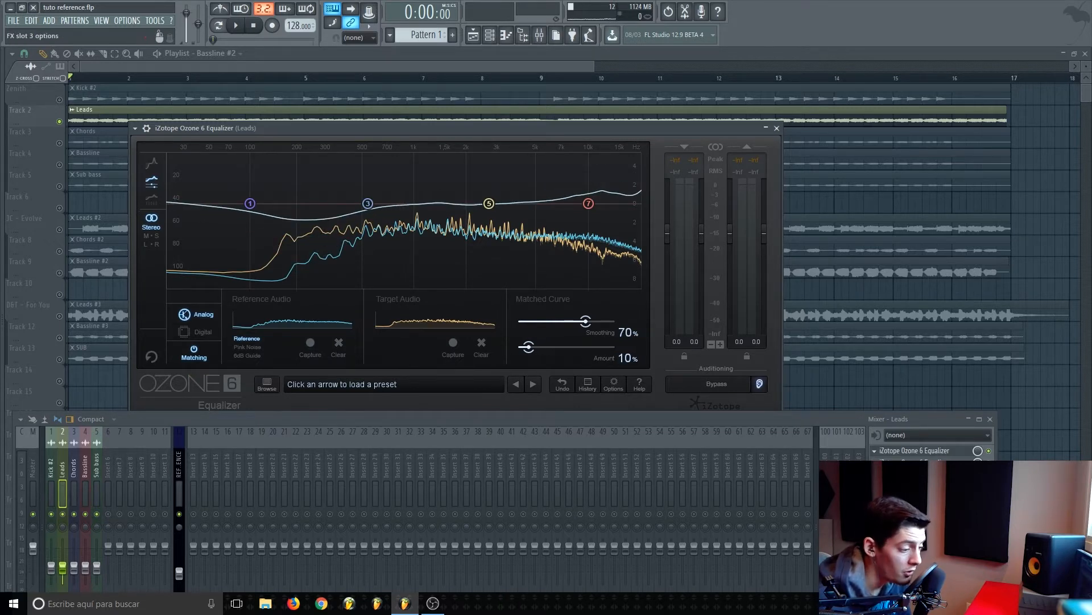
# Step: Close the Leads track's equalizer window and remove one of its two Ozone 6 Equalizers from the mixer effect slots
pyautogui.click(904, 472)
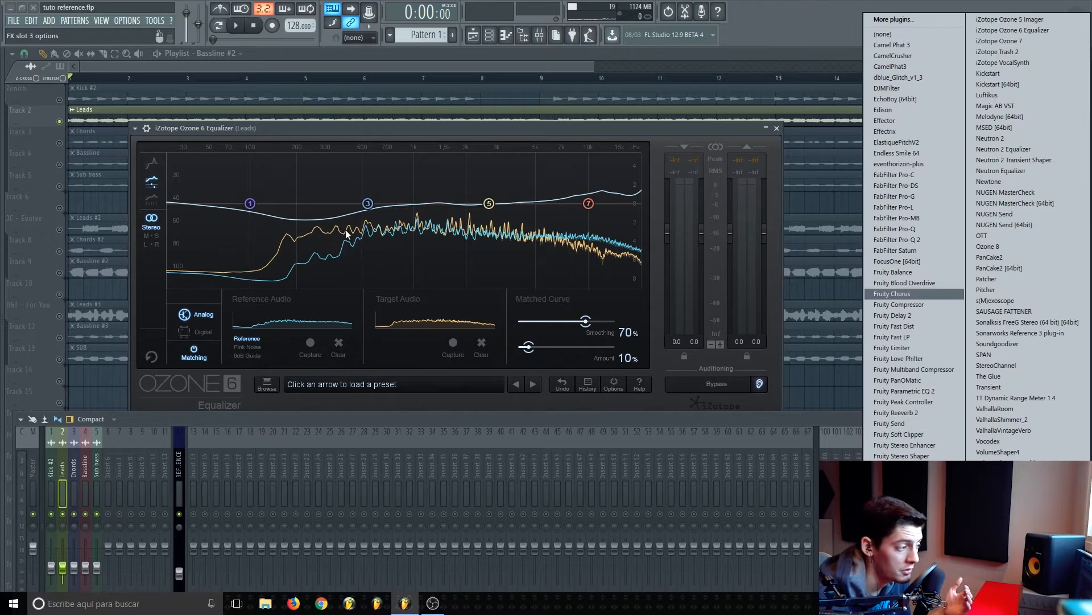
pyautogui.click(622, 135)
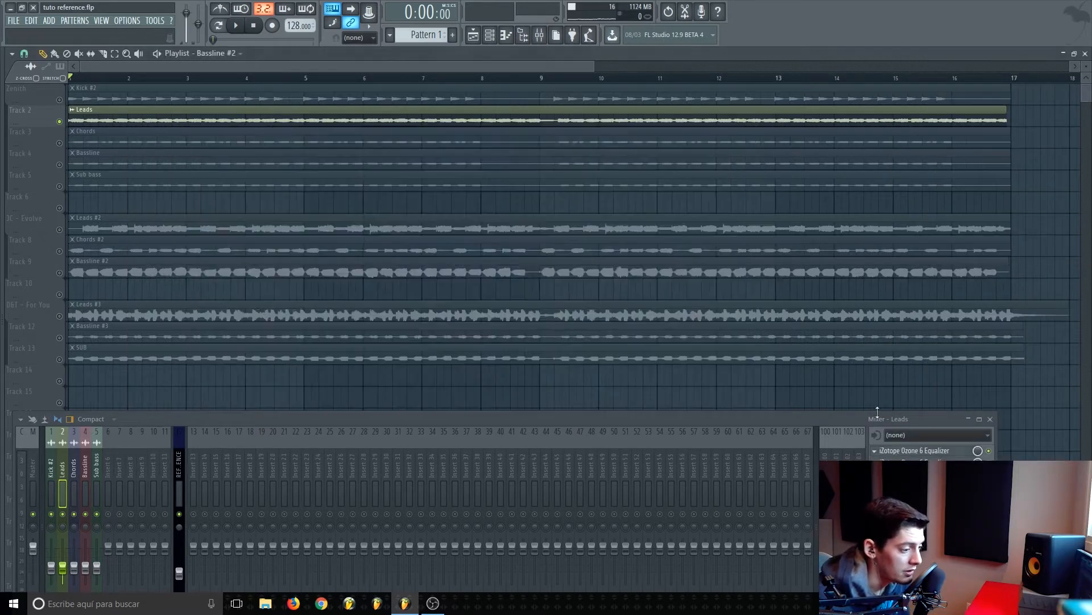
pyautogui.click(875, 450)
pyautogui.click(883, 359)
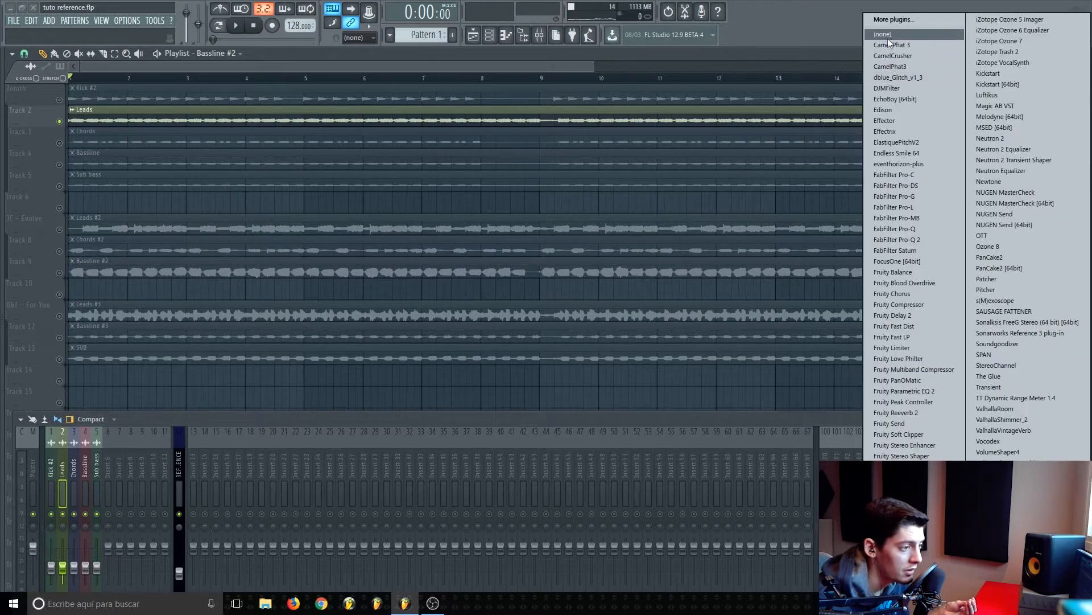
pyautogui.click(889, 36)
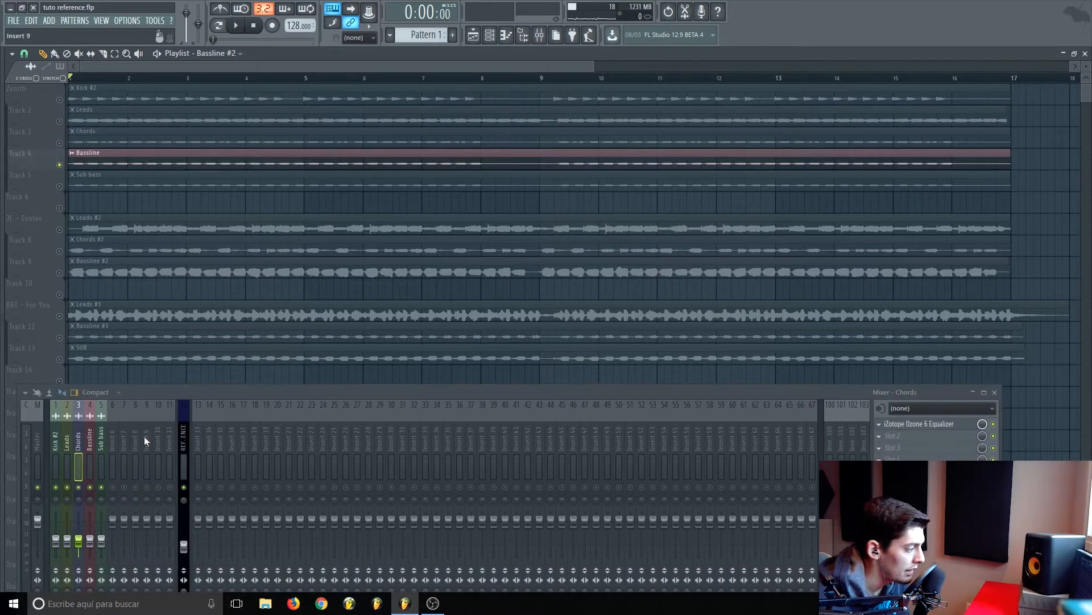
# Step: Solo Bassline #2 in the playlist, then open and enable Fruity parametric EQ 2 on the REFERENCE mixer track
pyautogui.click(90, 438)
pyautogui.moveTo(150, 394); pyautogui.dragTo(134, 395)
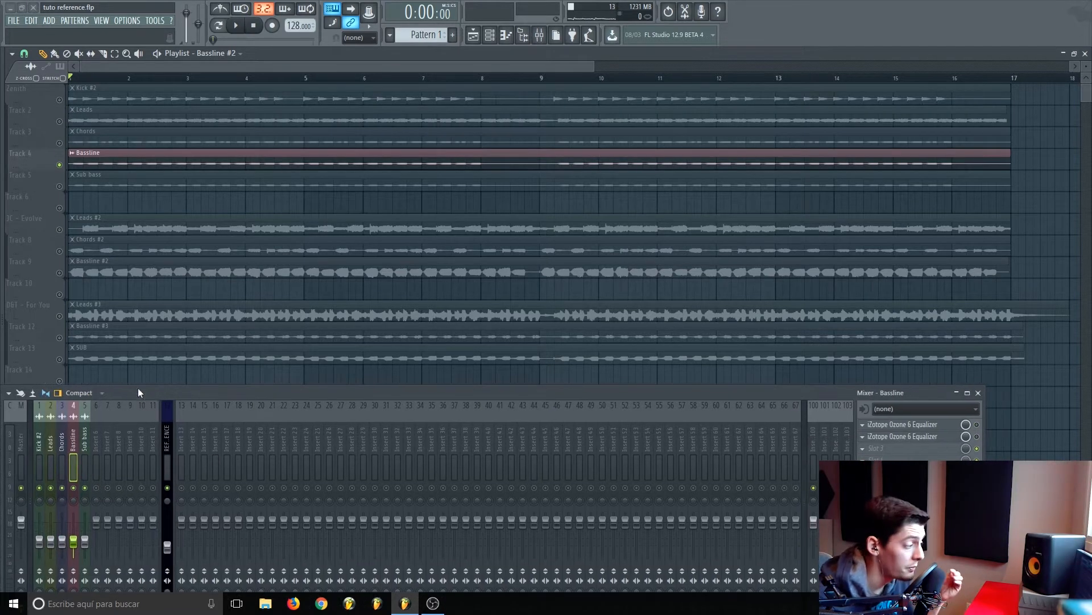
pyautogui.rightClick(59, 273)
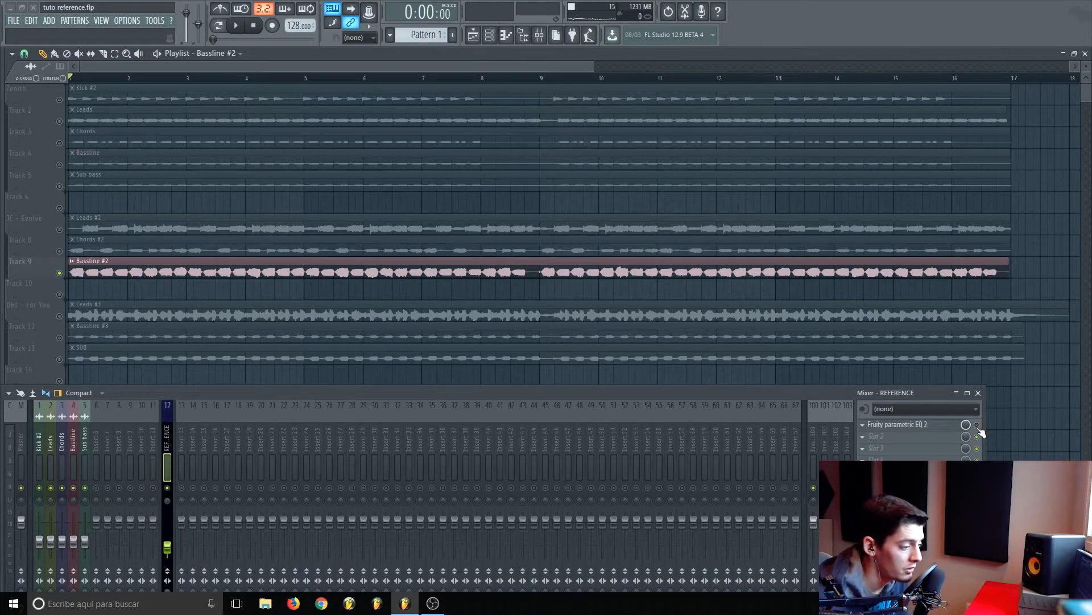
pyautogui.click(945, 428)
pyautogui.moveTo(141, 133); pyautogui.dragTo(461, 106)
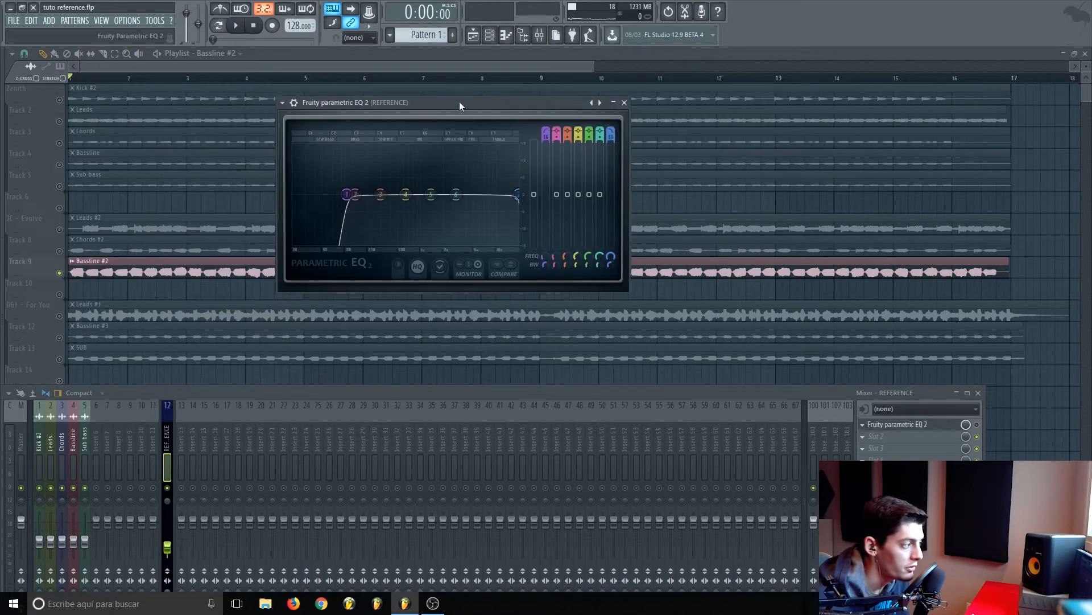
pyautogui.click(977, 425)
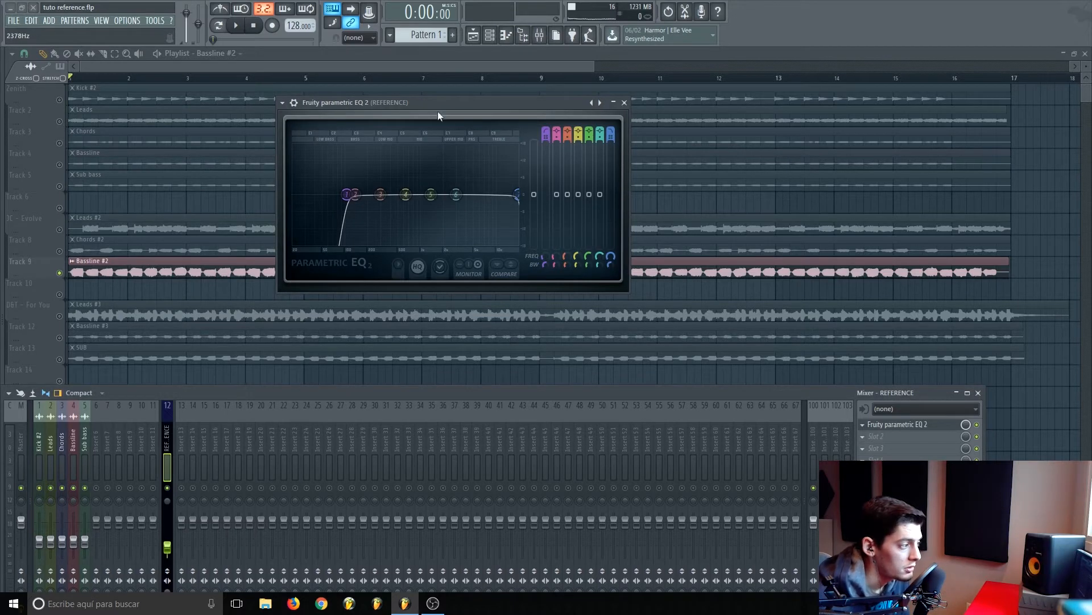
# Step: Solo the Leads #2 playlist track and after it Chords #2
pyautogui.click(23, 449)
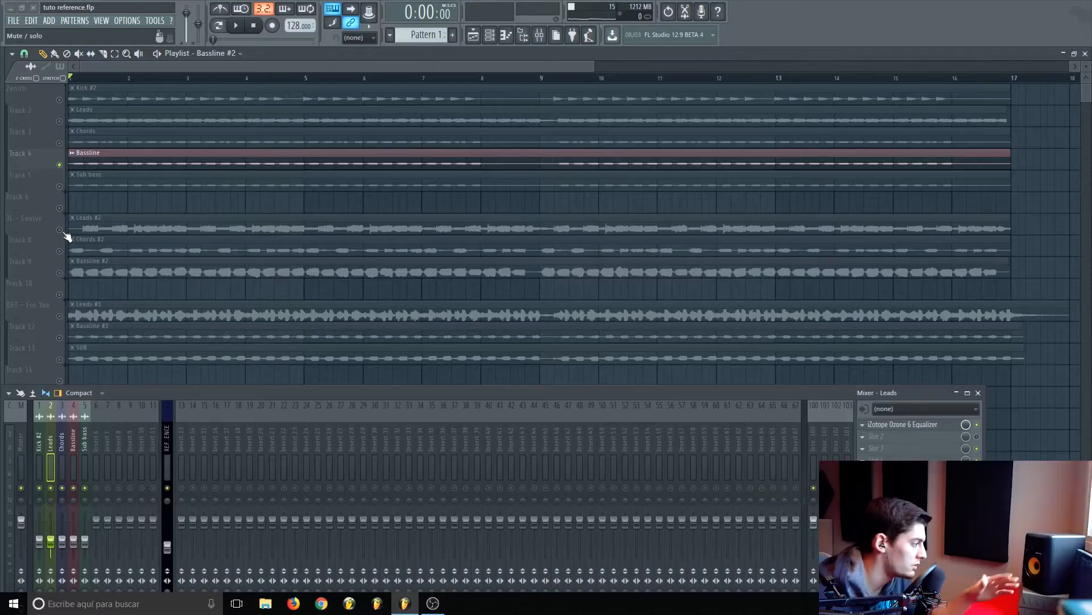
pyautogui.click(63, 231)
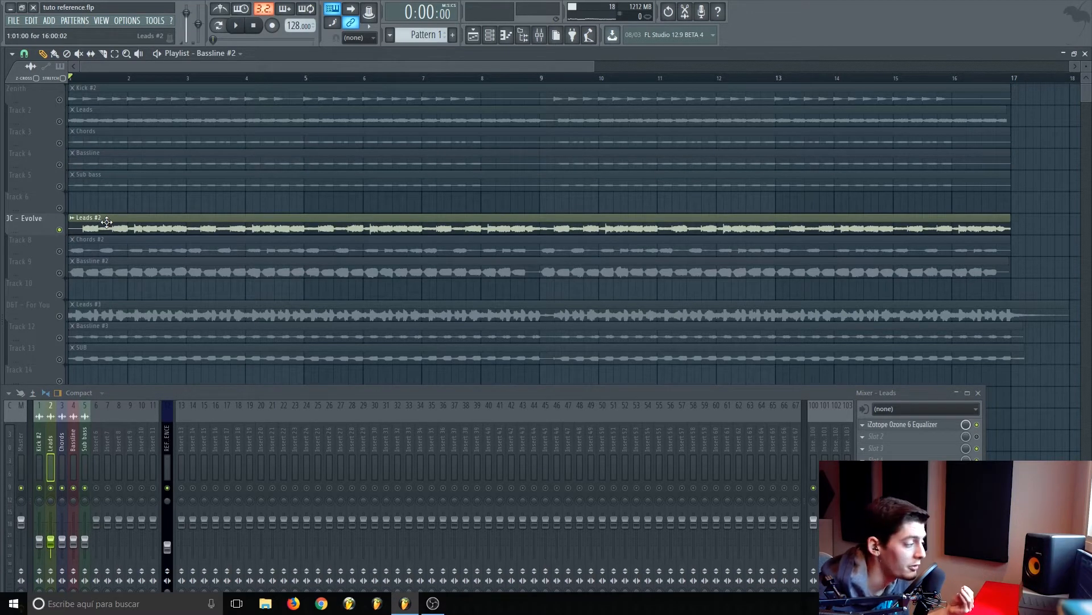
pyautogui.rightClick(56, 253)
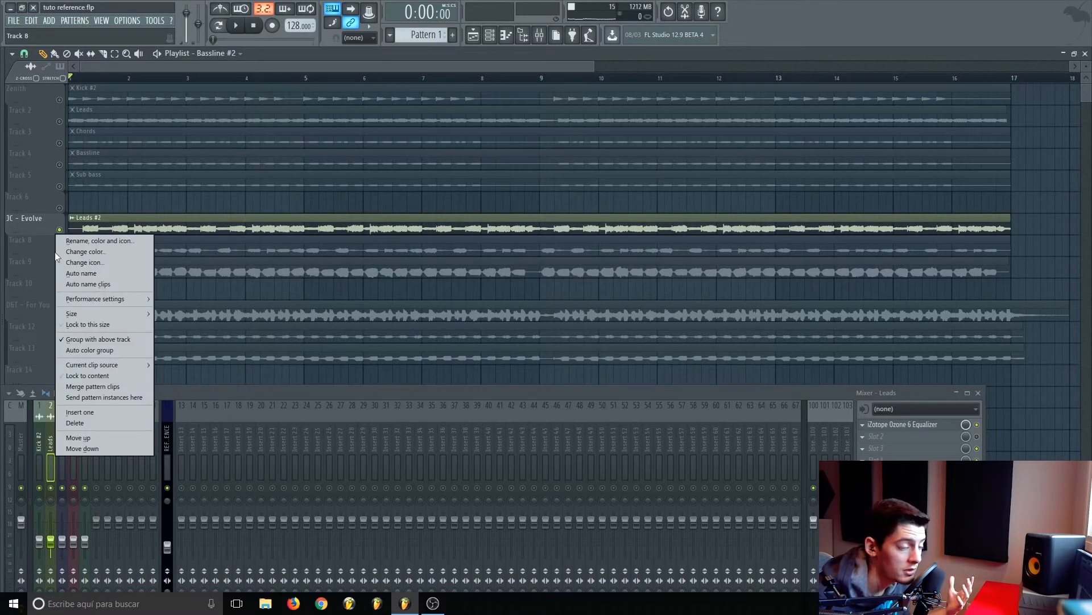
pyautogui.click(43, 250)
pyautogui.rightClick(60, 252)
# Step: Solo the Chords playlist track and unmute Bassline and Leads alongside it
pyautogui.rightClick(60, 145)
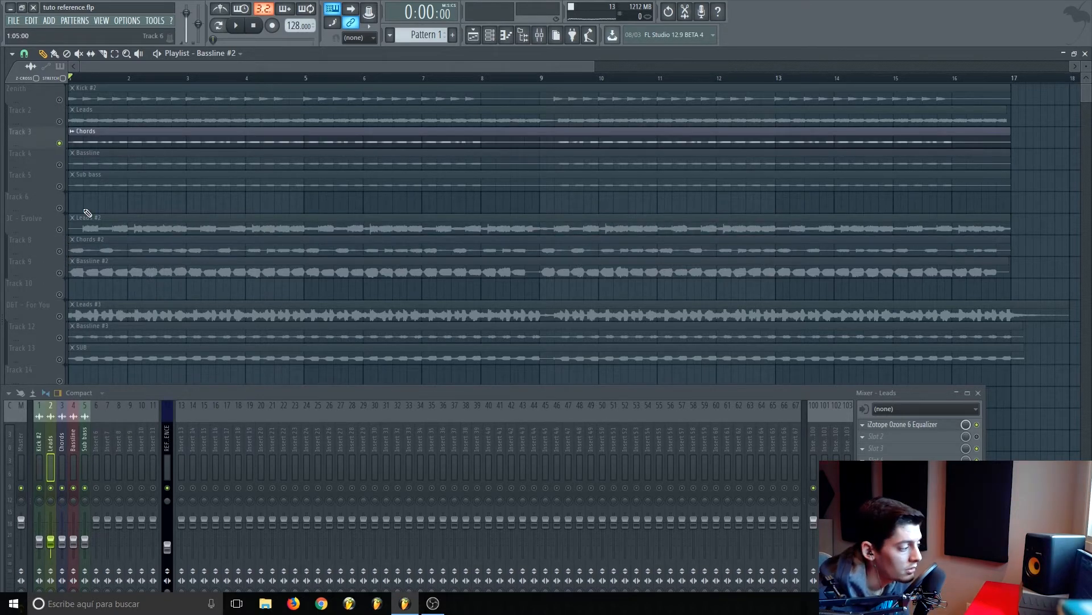
pyautogui.click(59, 164)
pyautogui.click(60, 122)
pyautogui.moveTo(125, 391); pyautogui.dragTo(136, 363)
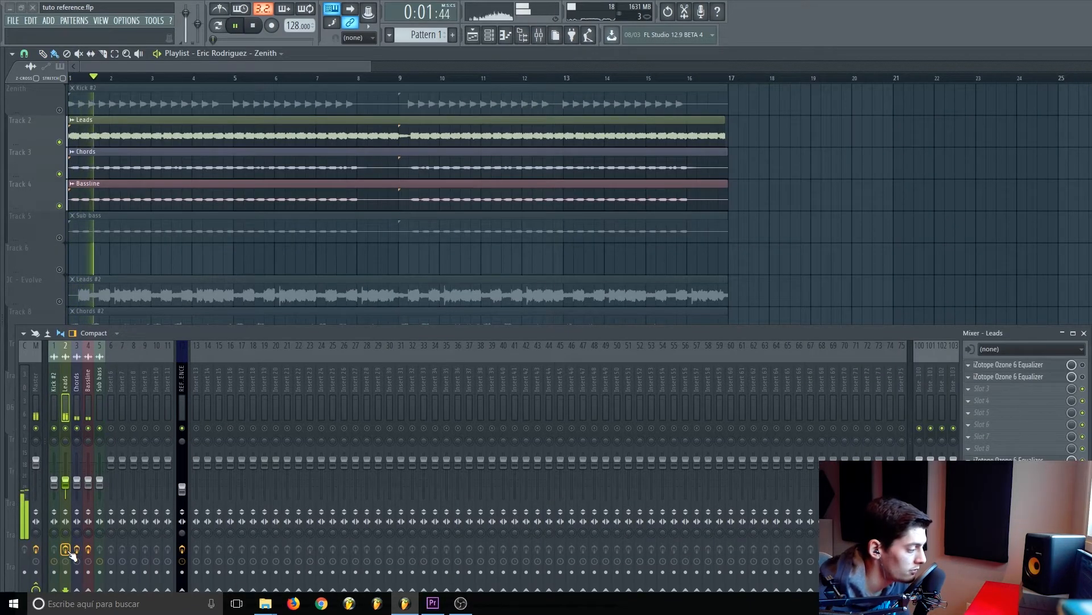
# Step: Compare the playing stems with and without effects by toggling the Leads, Chords and Bassline mixer tracks' effects one after another
pyautogui.click(68, 551)
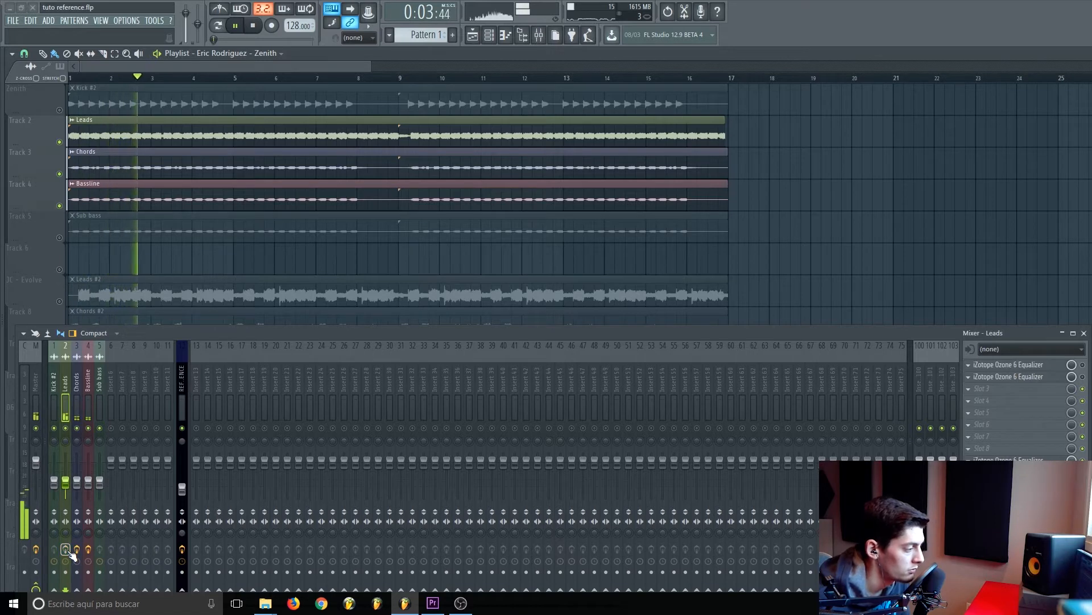
pyautogui.click(66, 550)
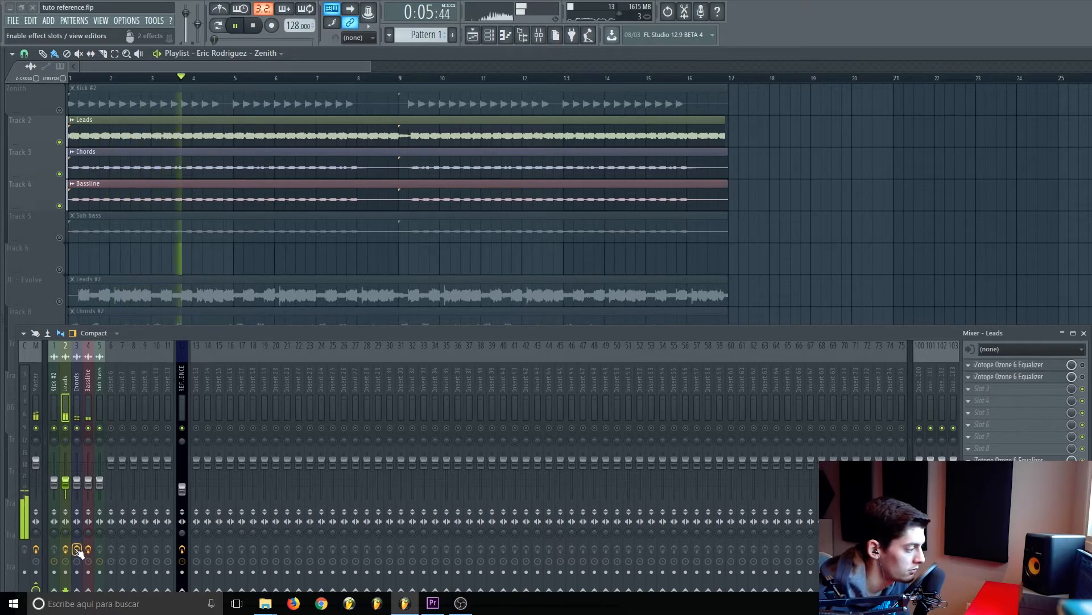
pyautogui.click(77, 550)
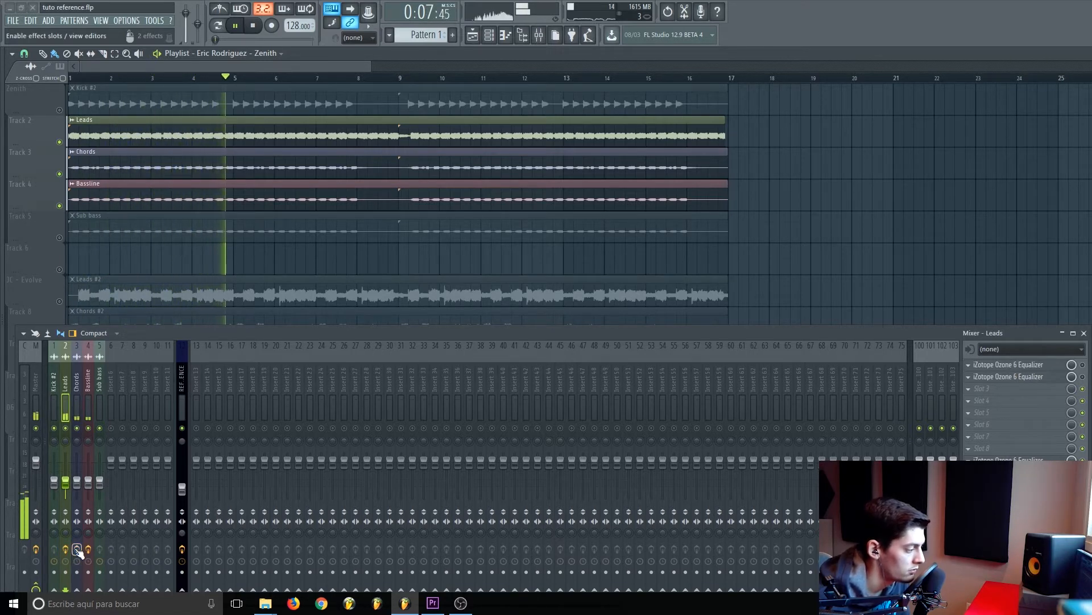
pyautogui.click(78, 550)
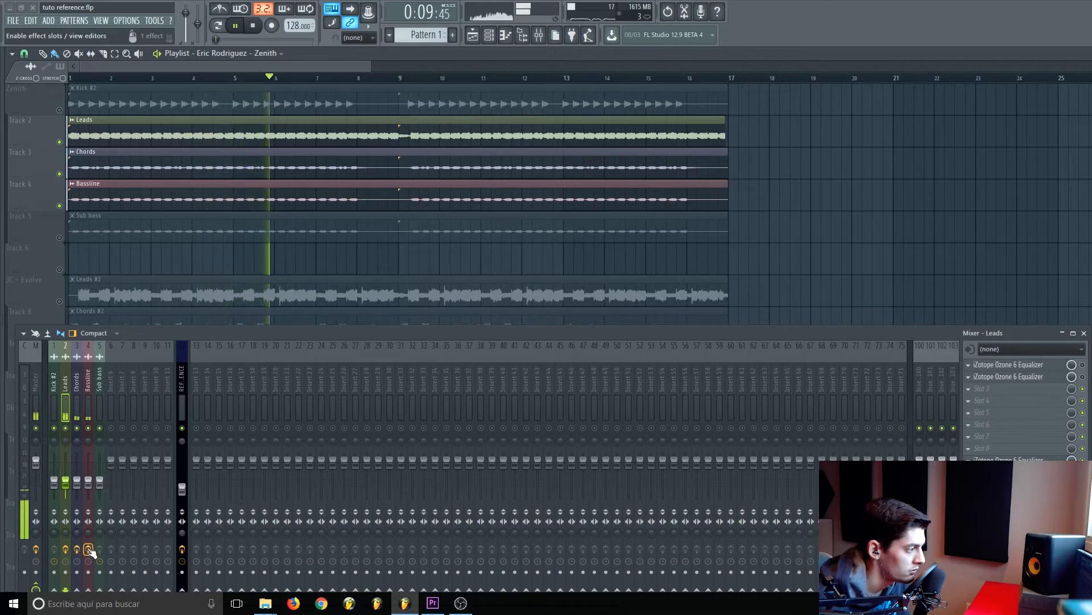
pyautogui.click(88, 549)
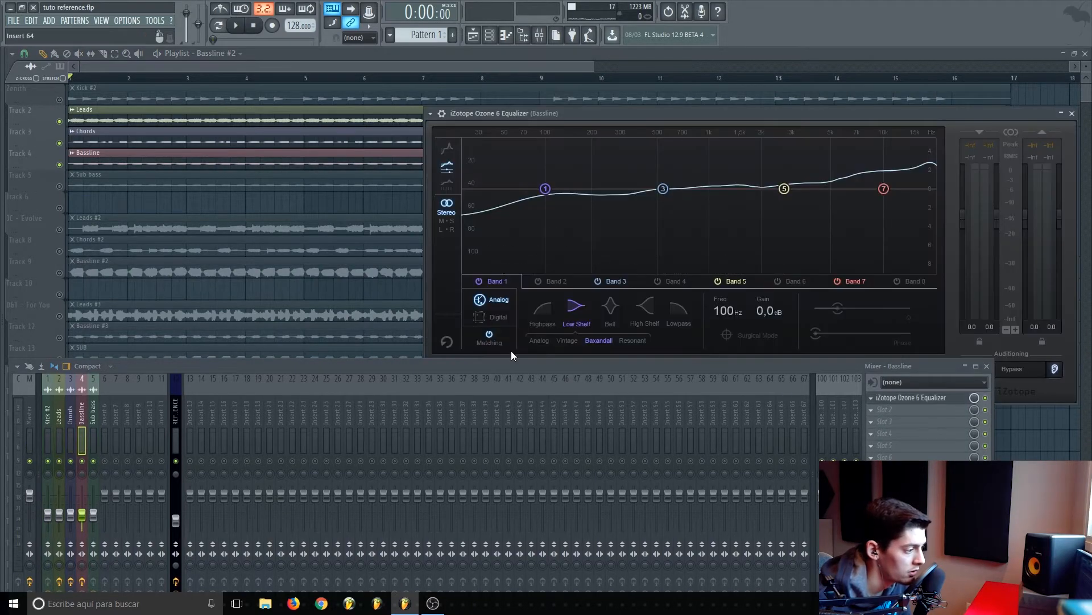
# Step: Show the Matching controls of the Bassline's Ozone 6 Equalizer, set the matched curve's amount to 6% and close its window
pyautogui.click(499, 342)
pyautogui.moveTo(825, 336); pyautogui.dragTo(822, 338)
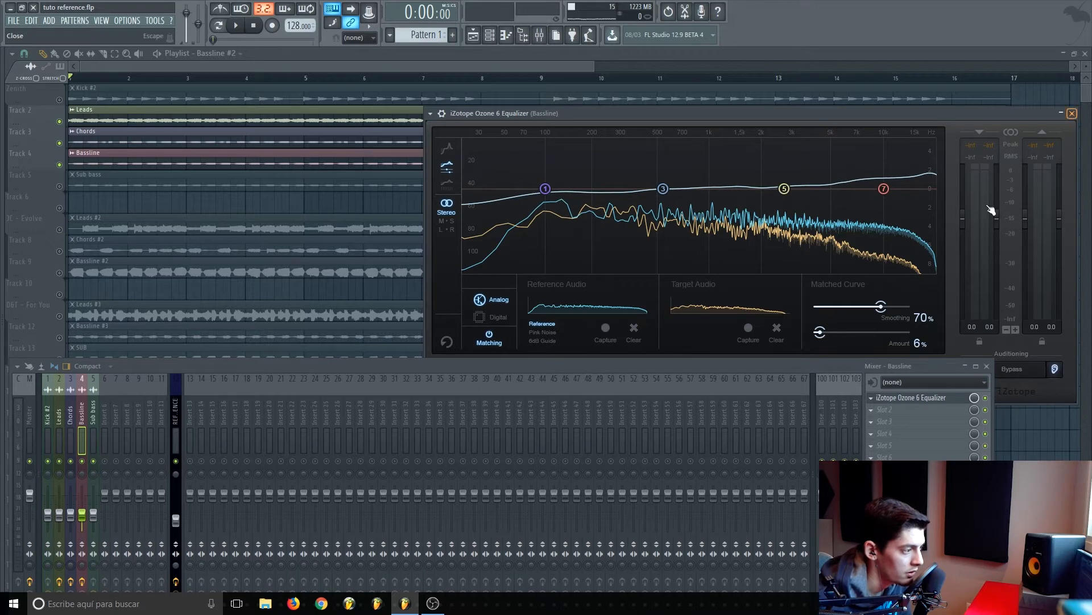
pyautogui.click(1072, 113)
pyautogui.moveTo(175, 371); pyautogui.dragTo(184, 365)
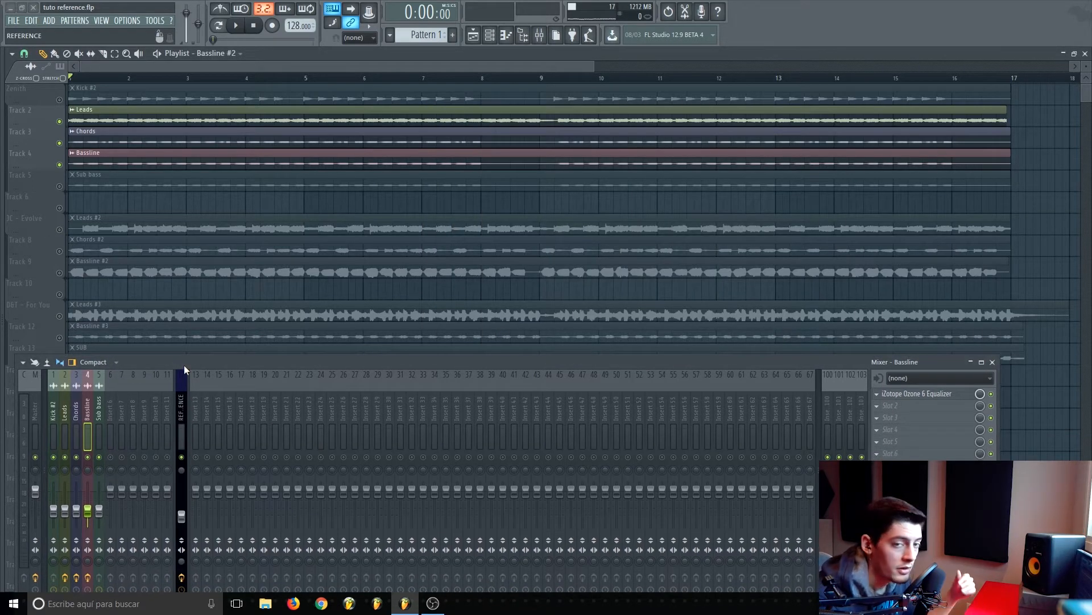
# Step: Unmute the Sub bass and Kick #2 playlist tracks
pyautogui.click(59, 186)
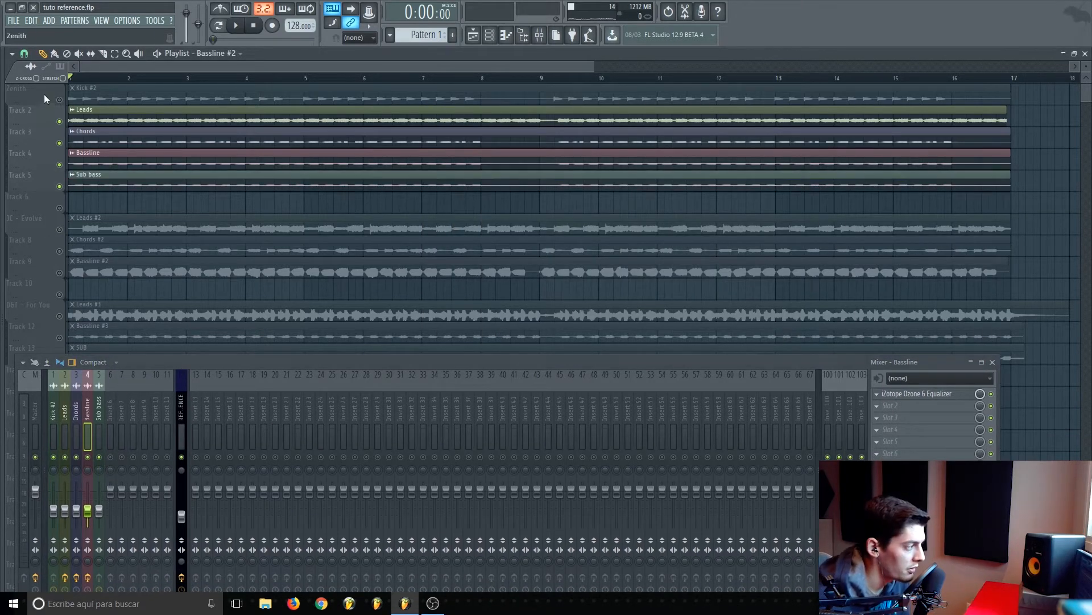
pyautogui.click(59, 99)
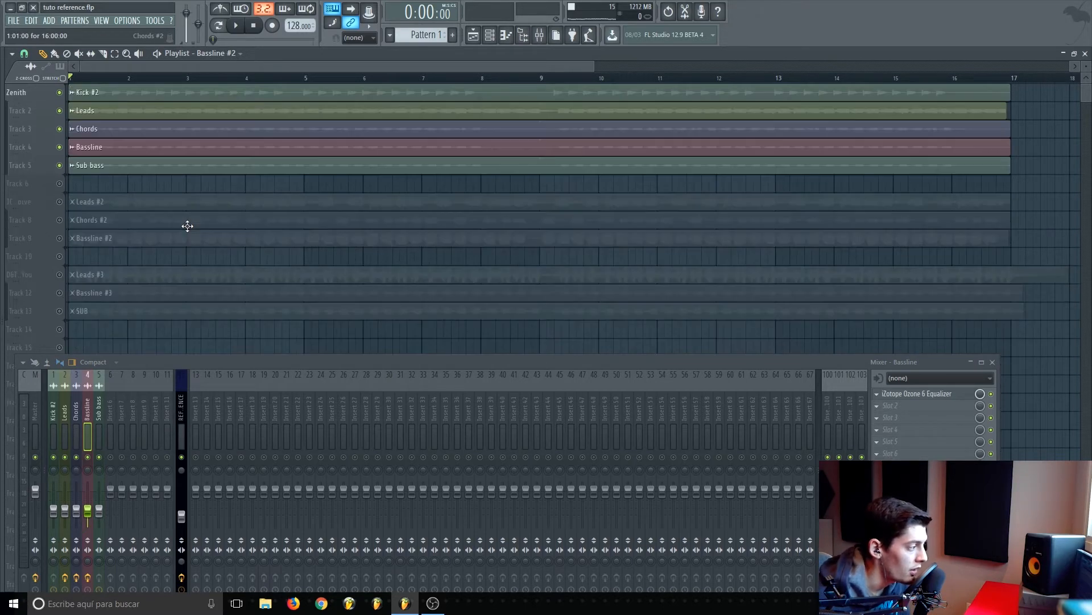
pyautogui.moveTo(150, 366); pyautogui.dragTo(154, 343)
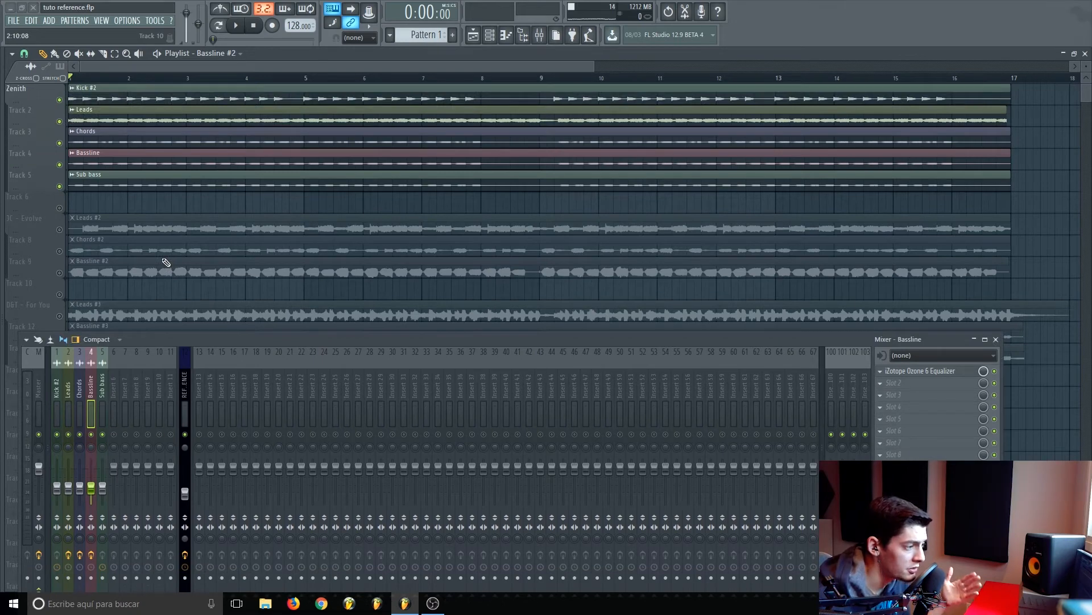
# Step: Open the Master track's iZotope Ozone 5 Imager and switch its display to the correlation trace
pyautogui.click(40, 540)
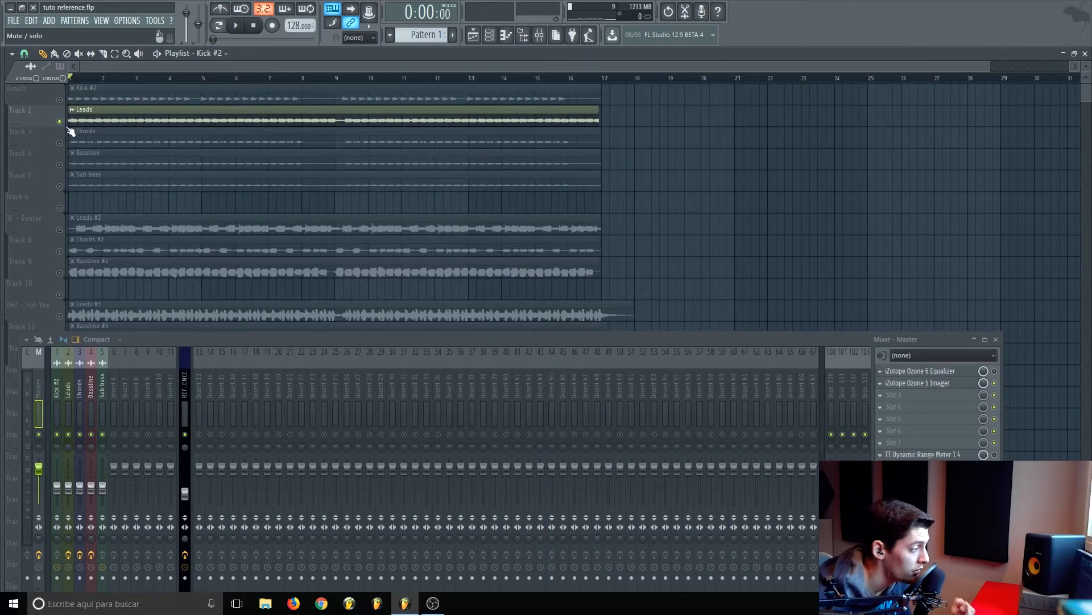
pyautogui.scroll(5, 88, 77)
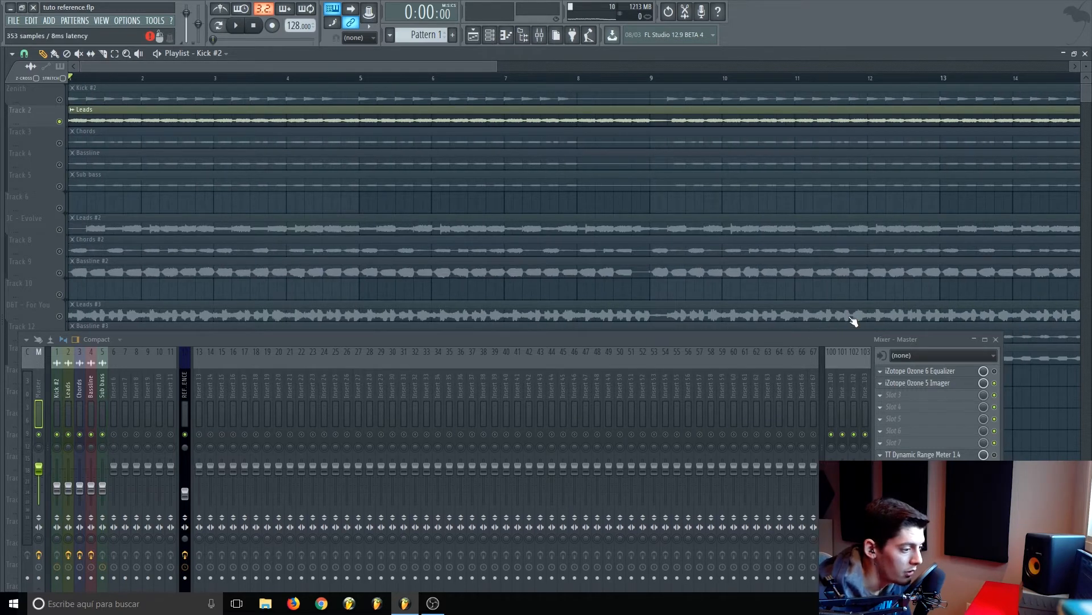
pyautogui.click(917, 383)
pyautogui.click(560, 111)
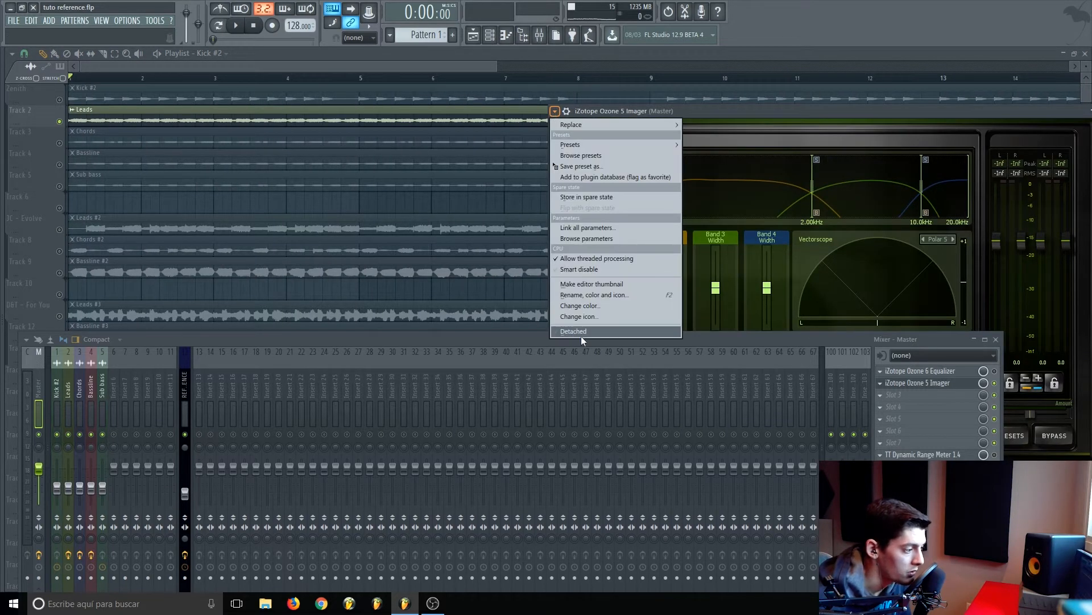
pyautogui.click(711, 116)
pyautogui.moveTo(720, 113); pyautogui.dragTo(697, 8)
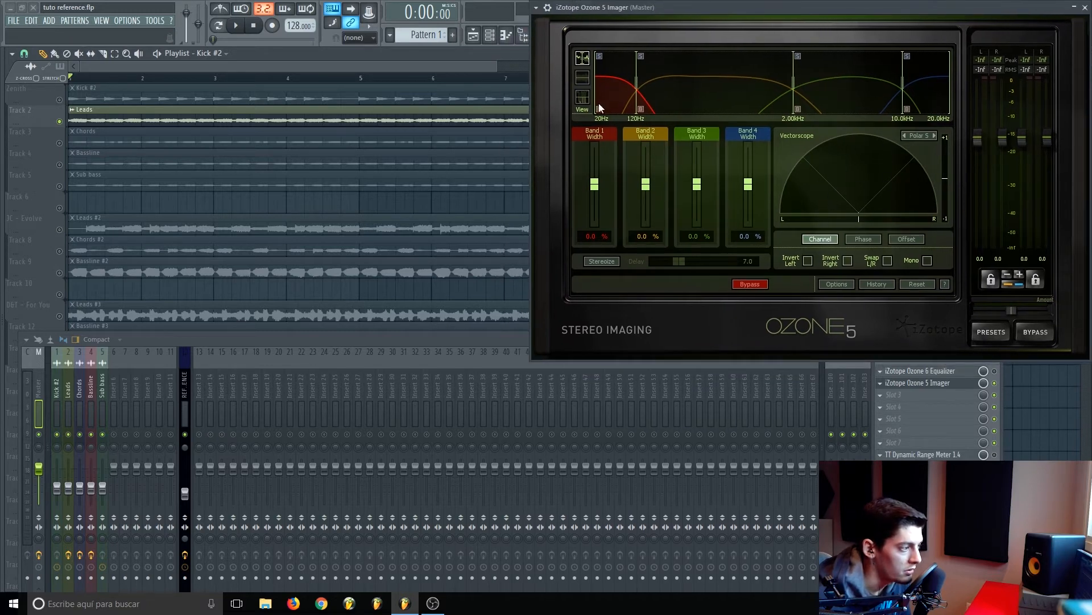
pyautogui.click(582, 97)
# Step: Solo Leads #2 and after it Leads #3 during playback to compare their stereo image in the Imager, and stop playback
pyautogui.scroll(-3, 442, 86)
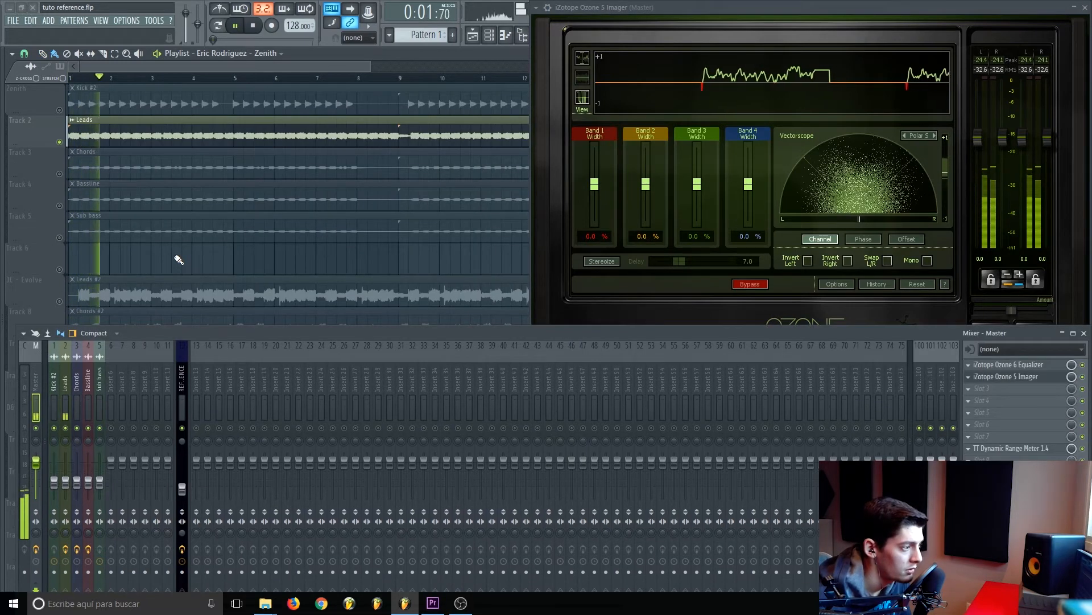
pyautogui.rightClick(59, 301)
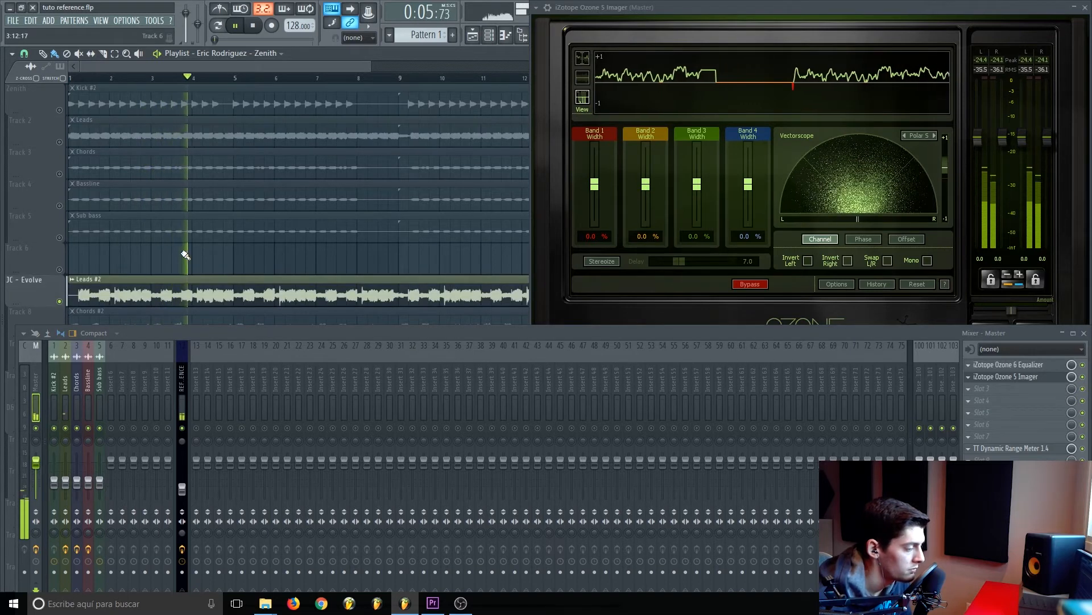
pyautogui.scroll(-4, 186, 255)
pyautogui.scroll(-1, 185, 255)
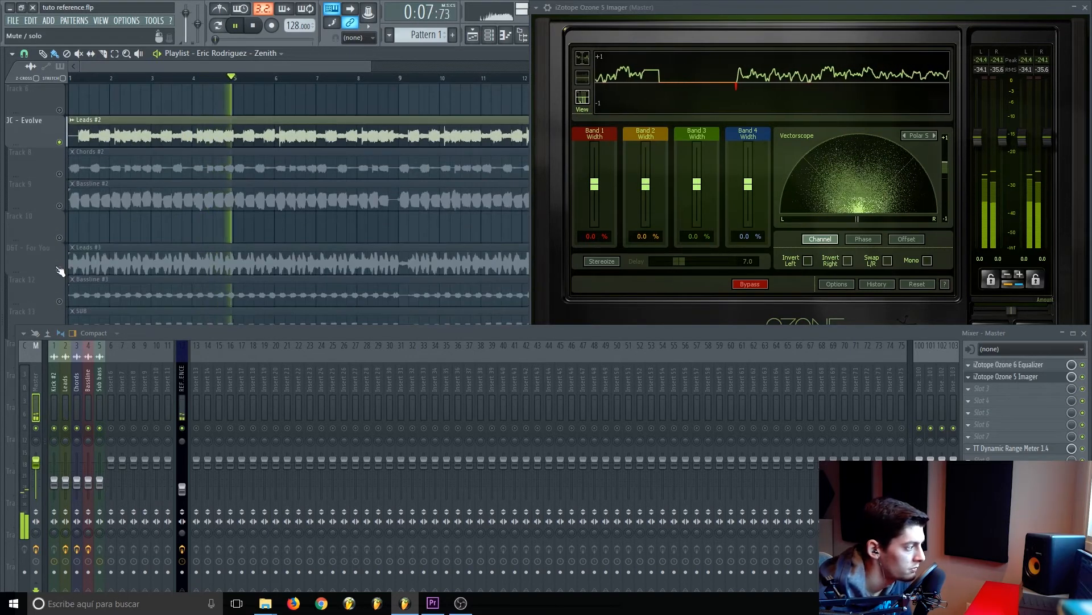
pyautogui.rightClick(60, 269)
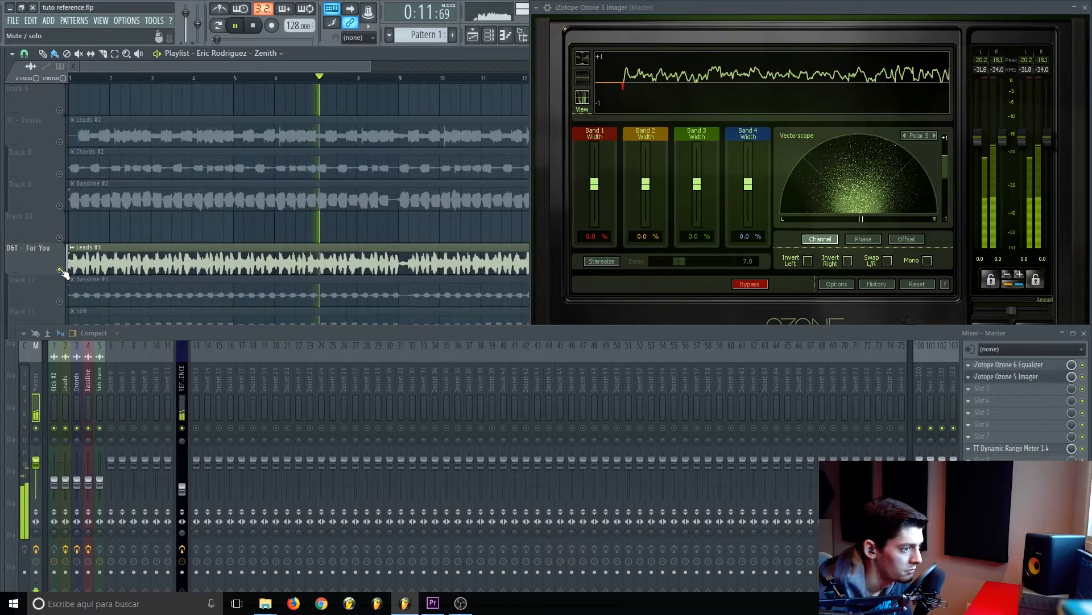
pyautogui.press('space')
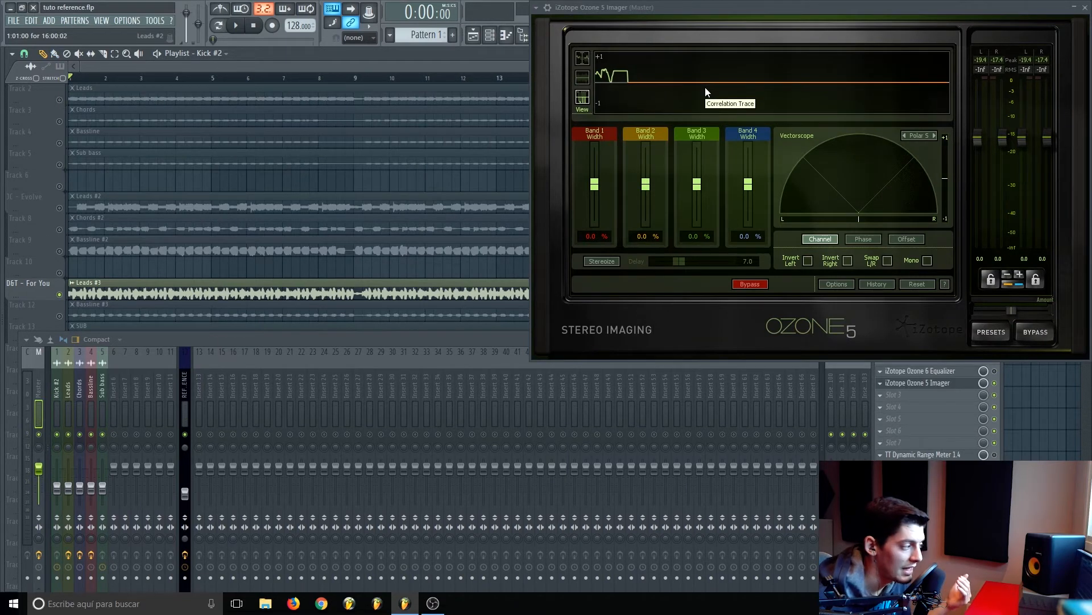
# Step: Show the Master Imager's crossover bands, then solo Leads, Leads #2 and Leads #3 in turn during playback to compare their correlation traces
pyautogui.click(586, 58)
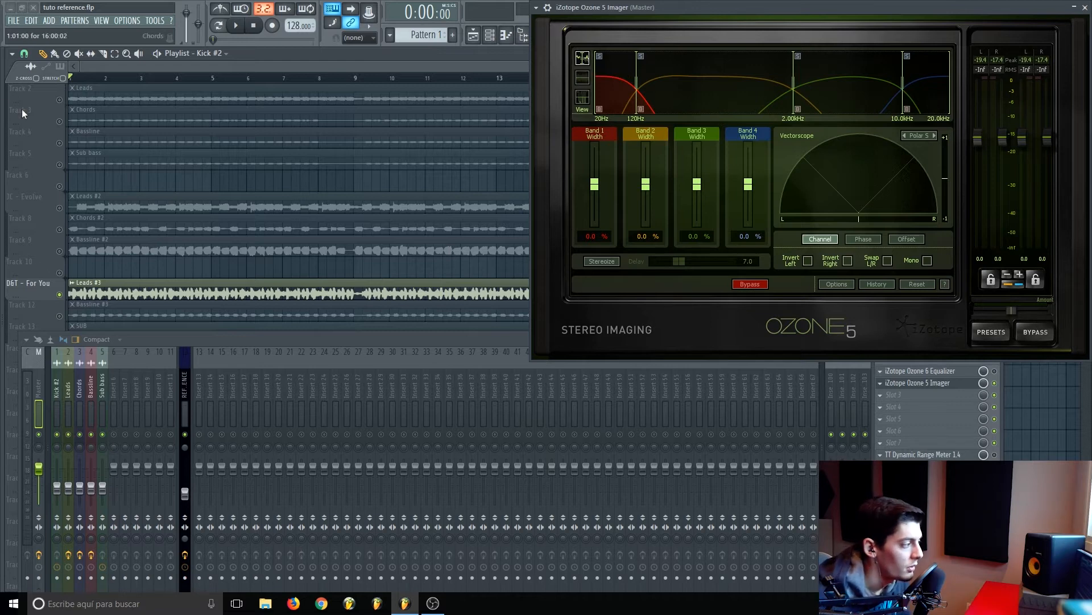
pyautogui.rightClick(59, 100)
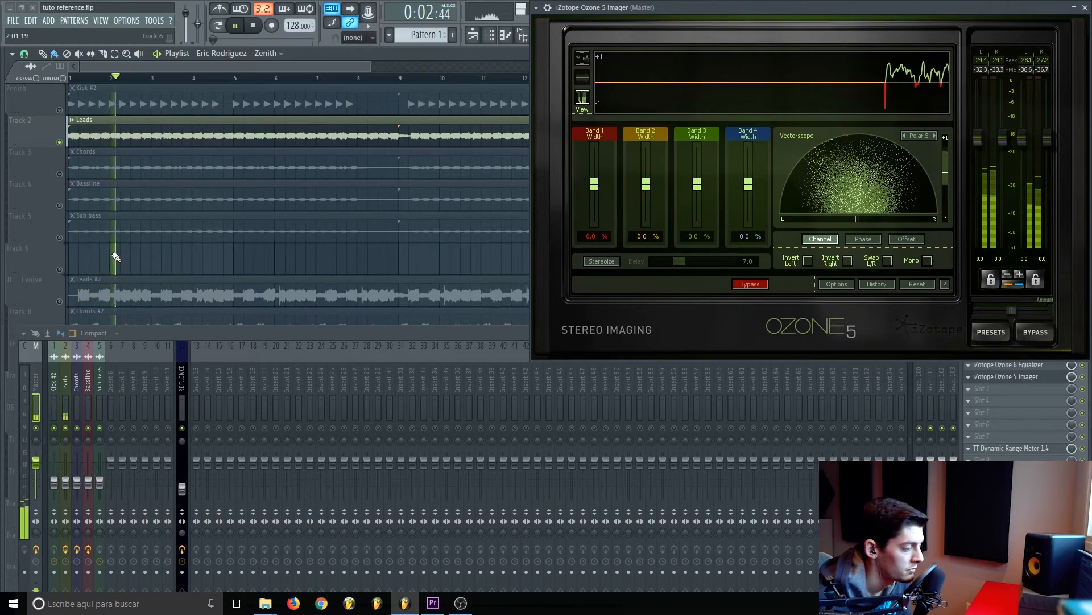
pyautogui.rightClick(60, 302)
pyautogui.scroll(-4, 73, 256)
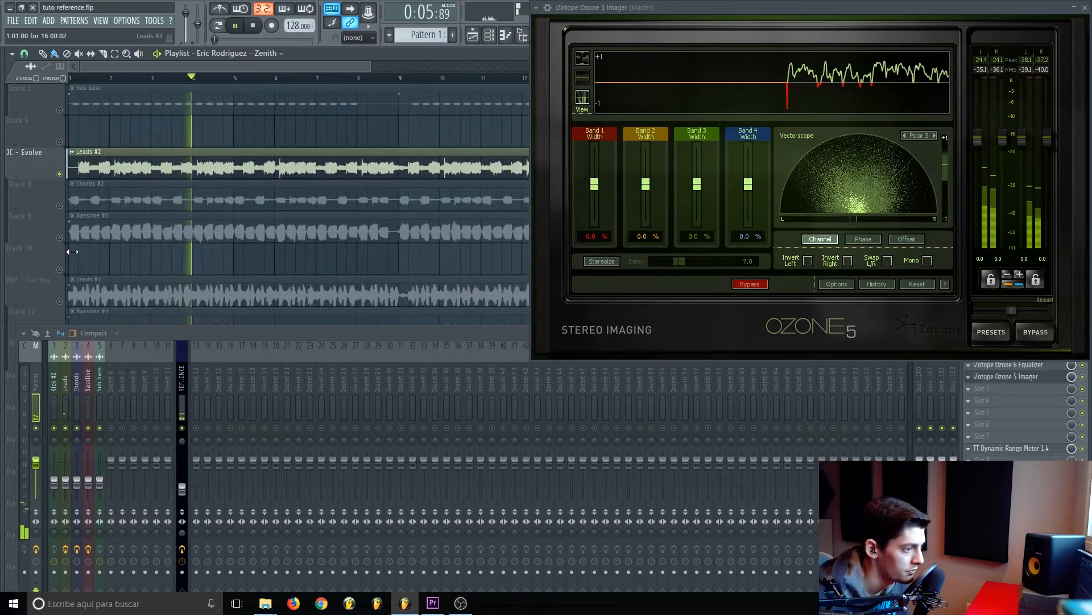
pyautogui.rightClick(60, 302)
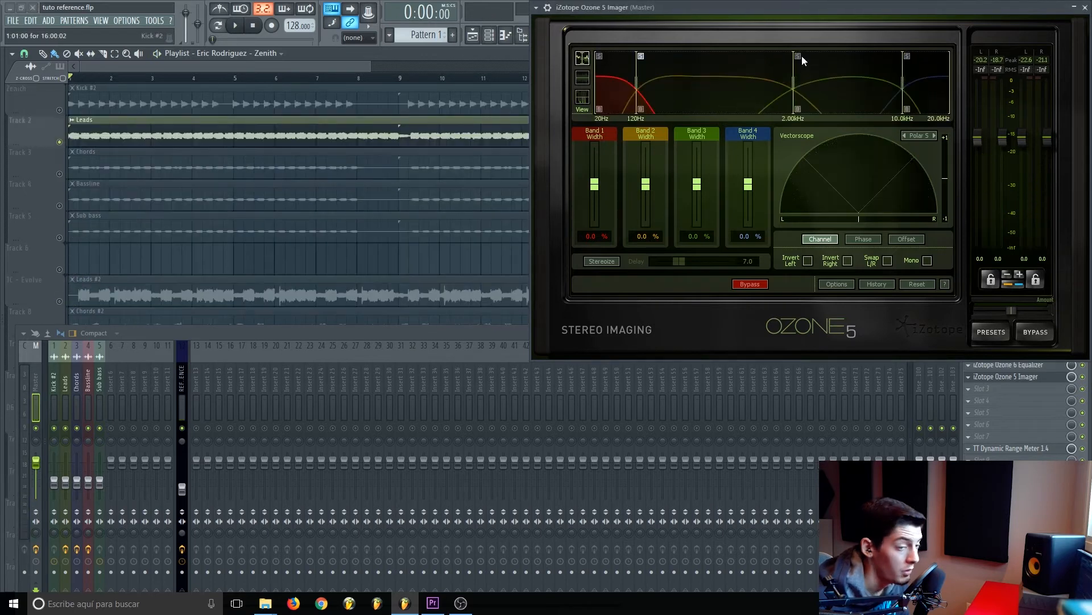
# Step: Solo the 2 to 10 kHz band in the Master Imager and compare Leads, Leads #2 and Leads #3 on the correlation trace during playback
pyautogui.click(798, 56)
pyautogui.click(584, 100)
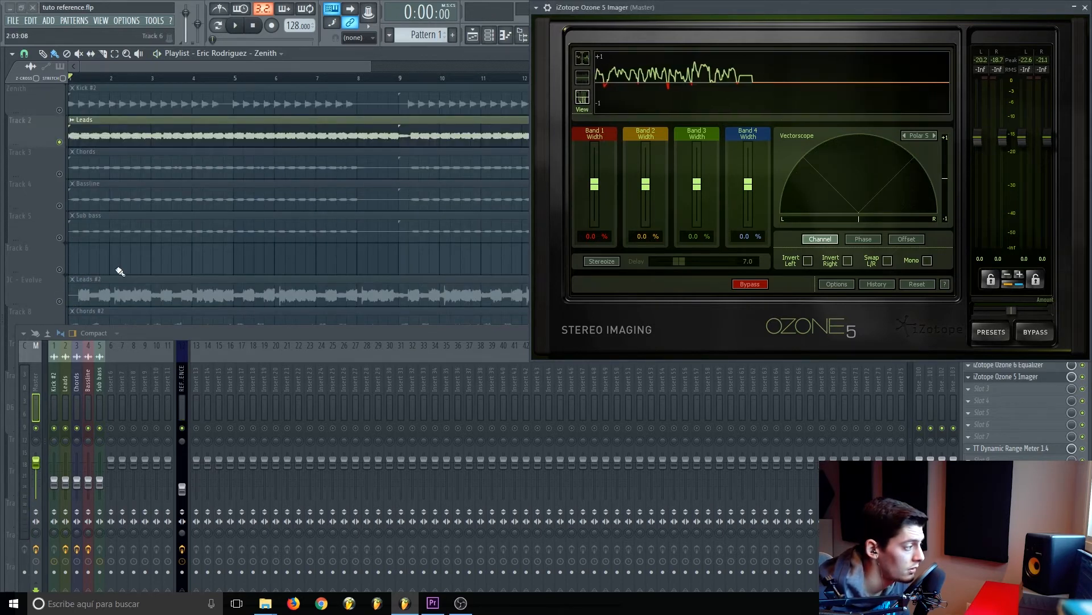
pyautogui.press('space')
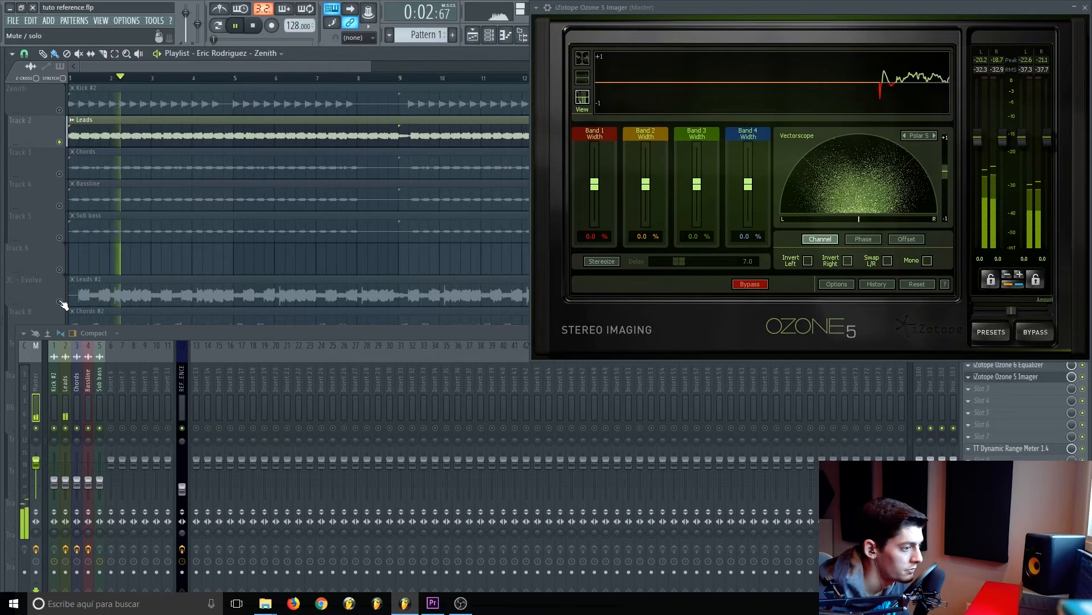
pyautogui.rightClick(60, 301)
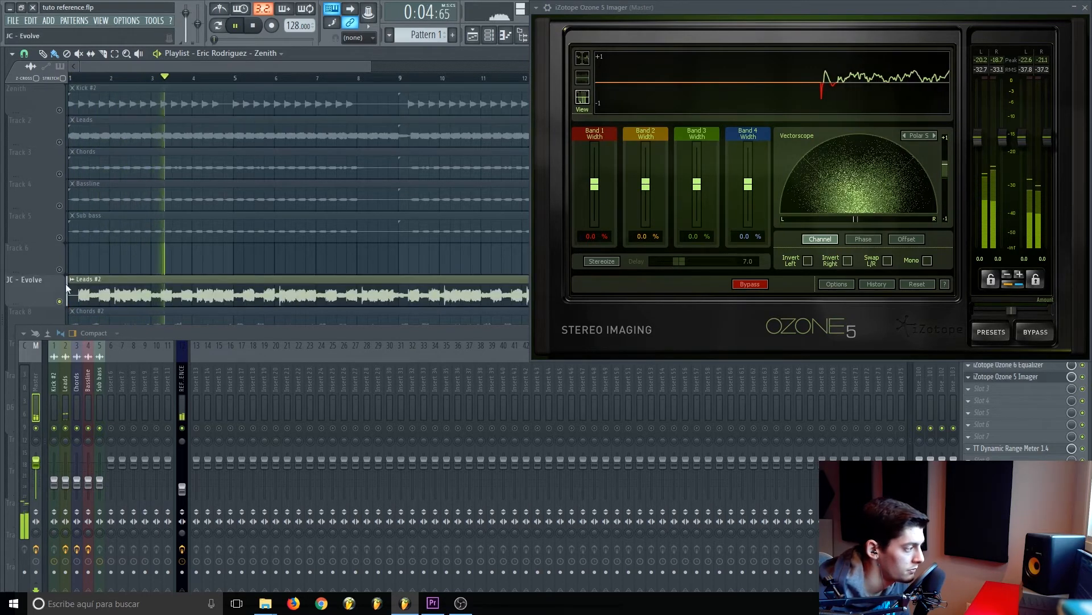
pyautogui.scroll(-3, 86, 257)
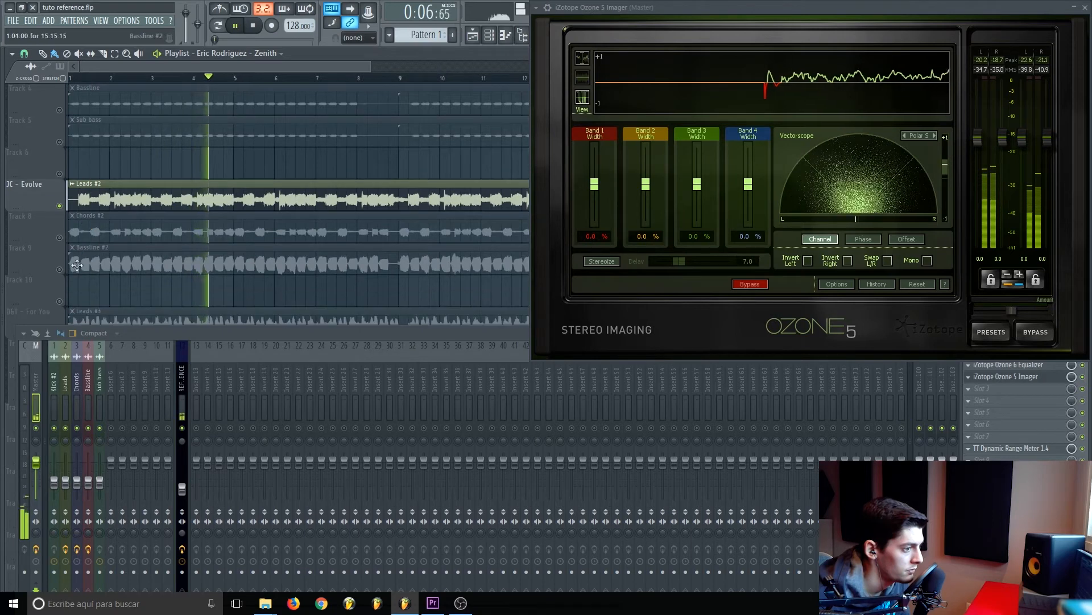
pyautogui.rightClick(64, 273)
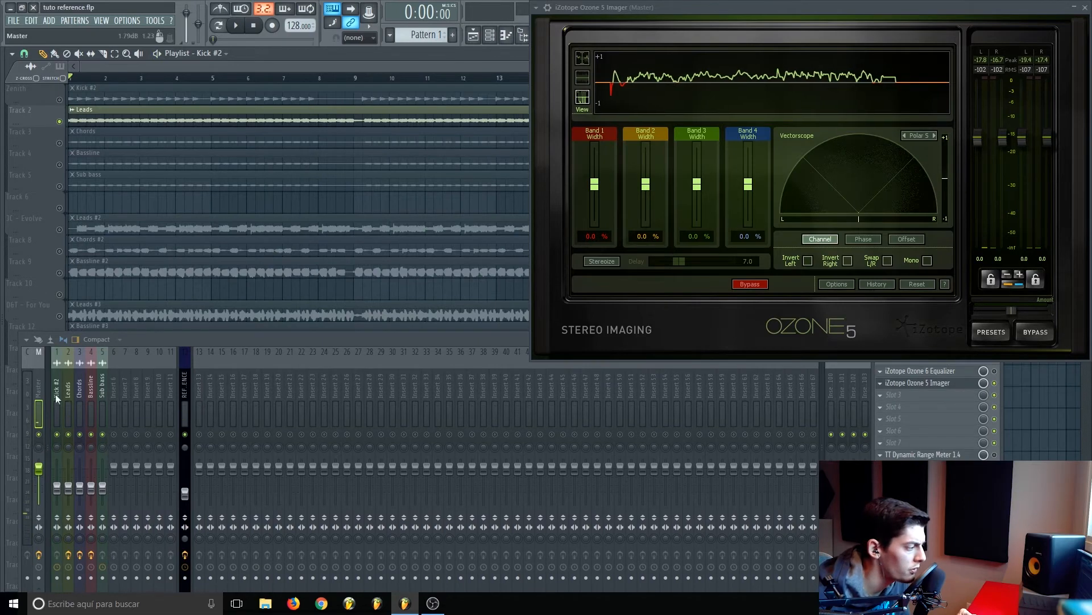
# Step: Load iZotope Ozone 5 Imager into slot 2 of the Leads mixer track and set its Band 3 width to -8.0%
pyautogui.click(68, 387)
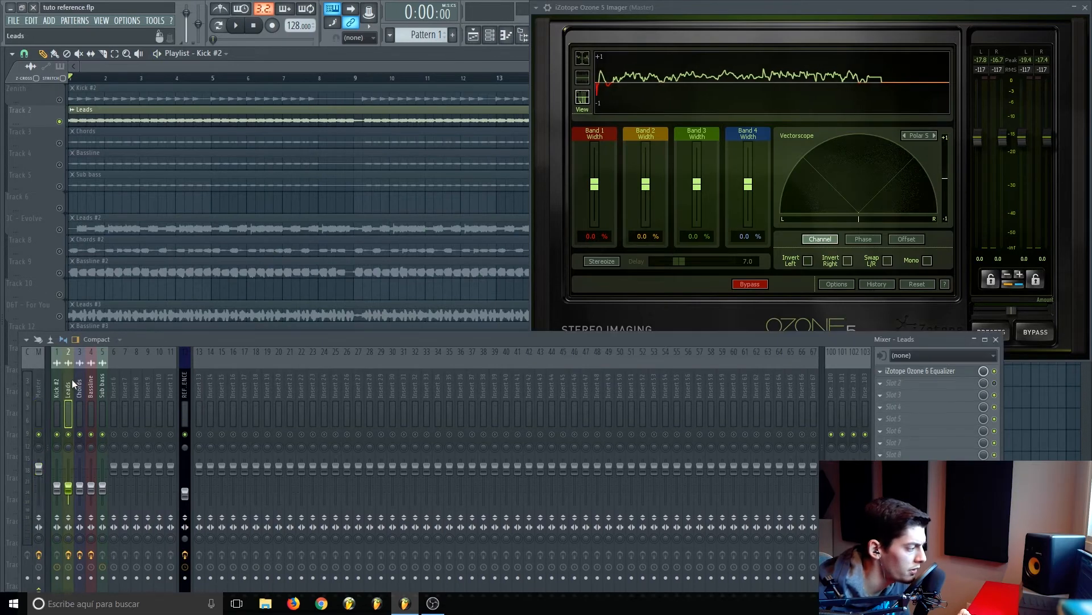
pyautogui.click(905, 382)
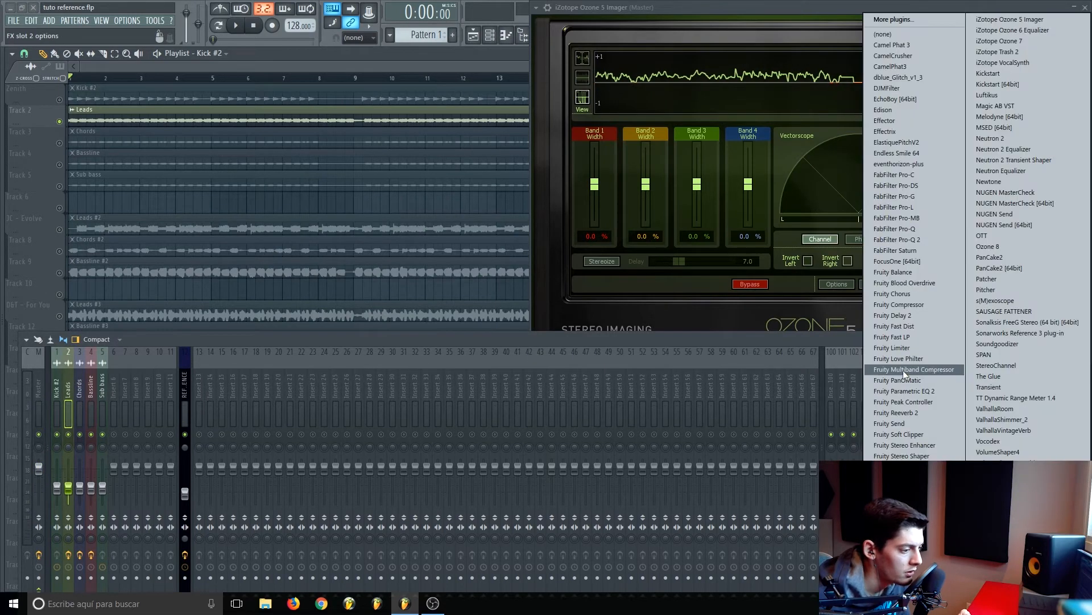
pyautogui.click(1041, 22)
pyautogui.moveTo(521, 107); pyautogui.dragTo(231, 54)
pyautogui.scroll(-2, 314, 237)
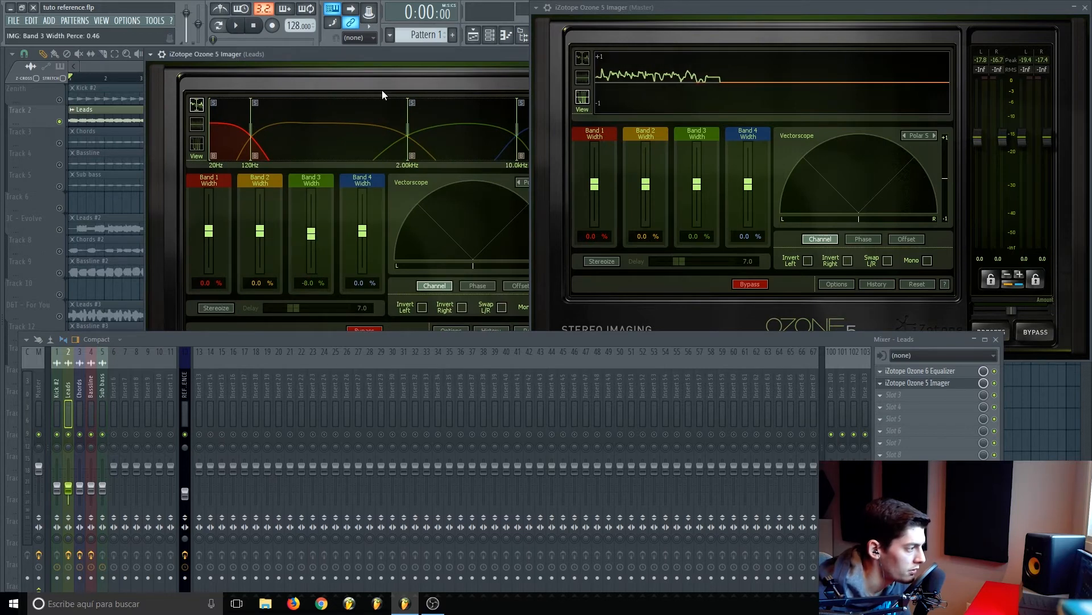
# Step: Solo the band above 10 kHz in the Master Imager and compare the Leads with Leads #2 and Leads #3 on the correlation trace
pyautogui.click(581, 59)
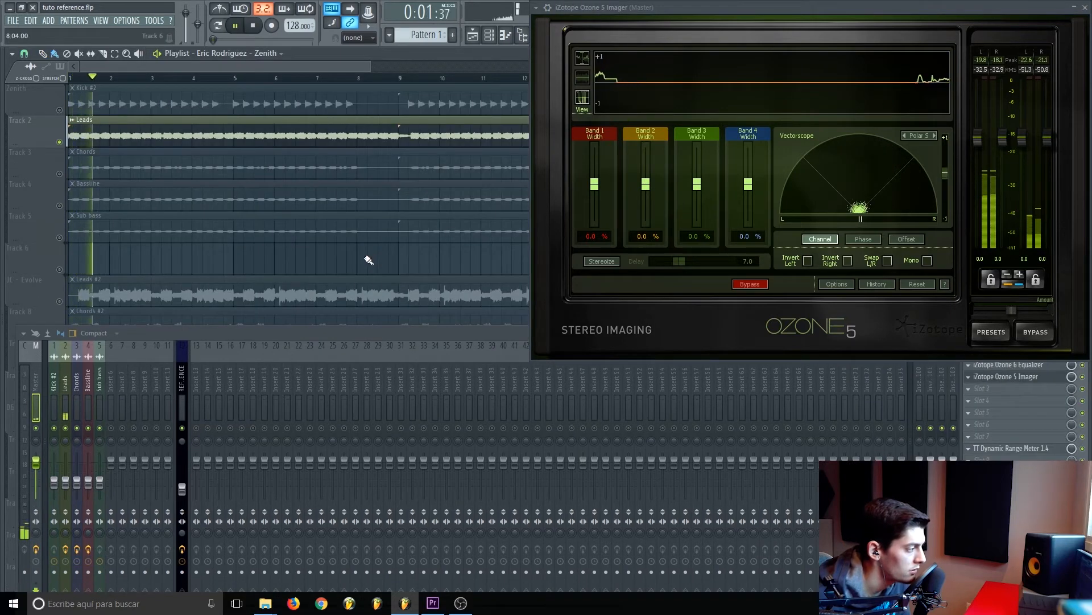
pyautogui.click(62, 299)
pyautogui.scroll(-2, 67, 250)
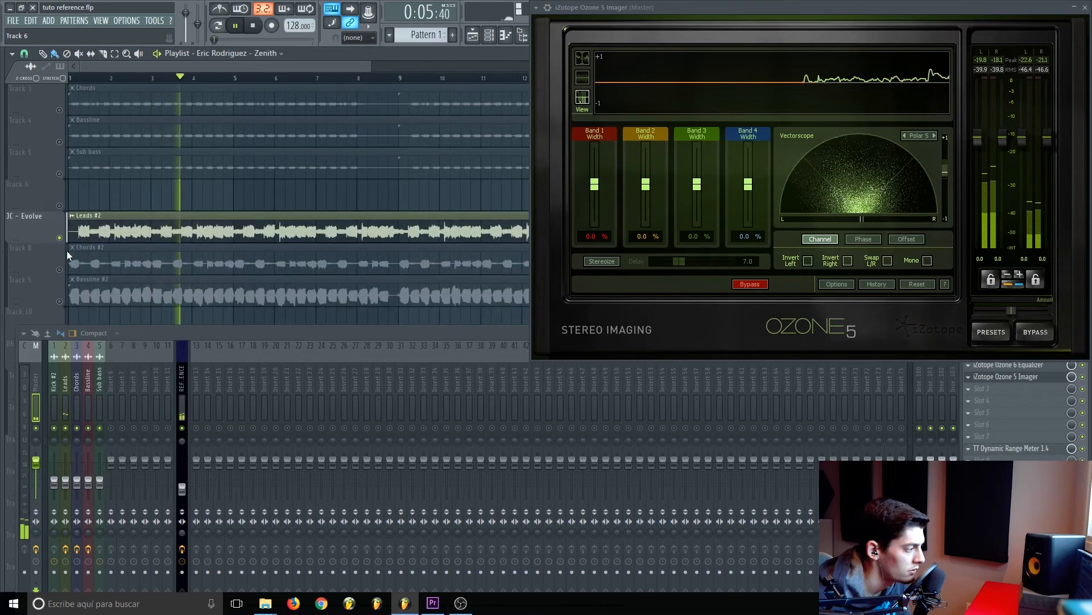
pyautogui.scroll(-2, 66, 250)
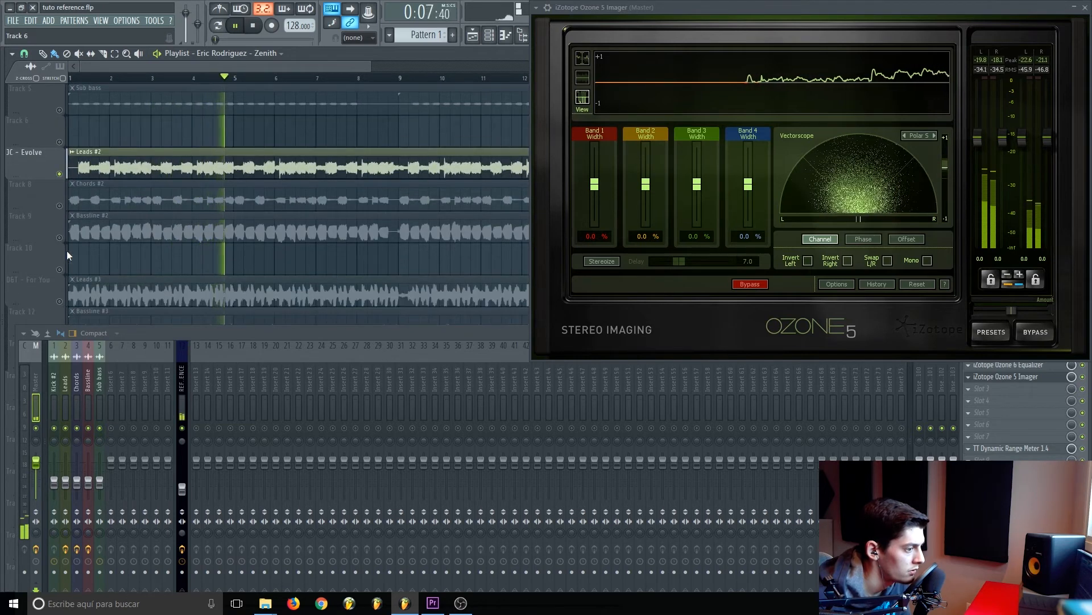
pyautogui.click(59, 301)
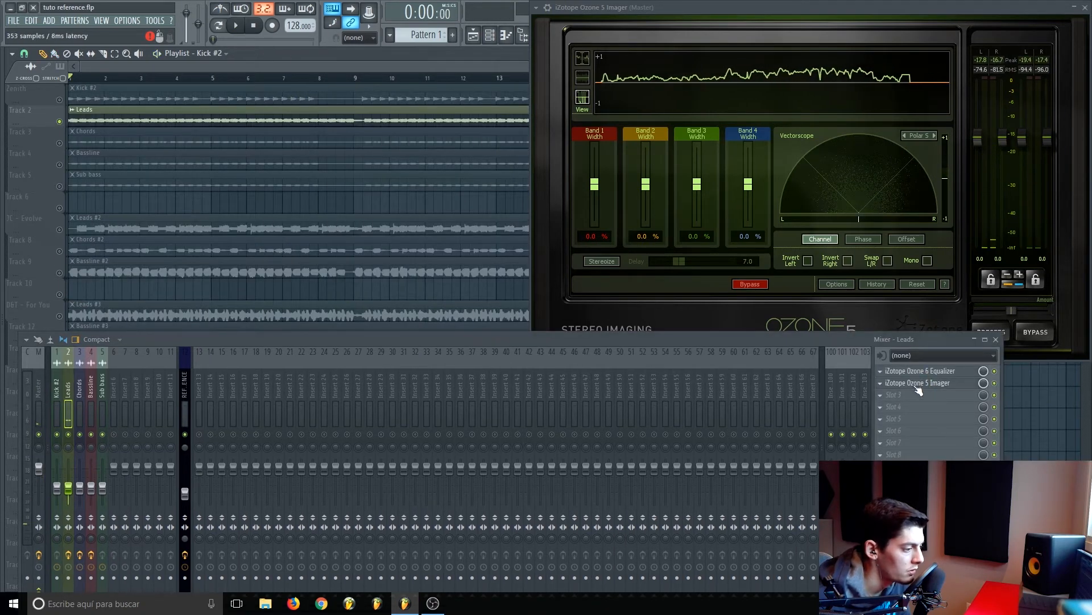
# Step: Set the Band 4 width to 12.0% in the Leads track's Ozone 5 Imager and close its window
pyautogui.click(918, 382)
pyautogui.moveTo(364, 235); pyautogui.dragTo(363, 226)
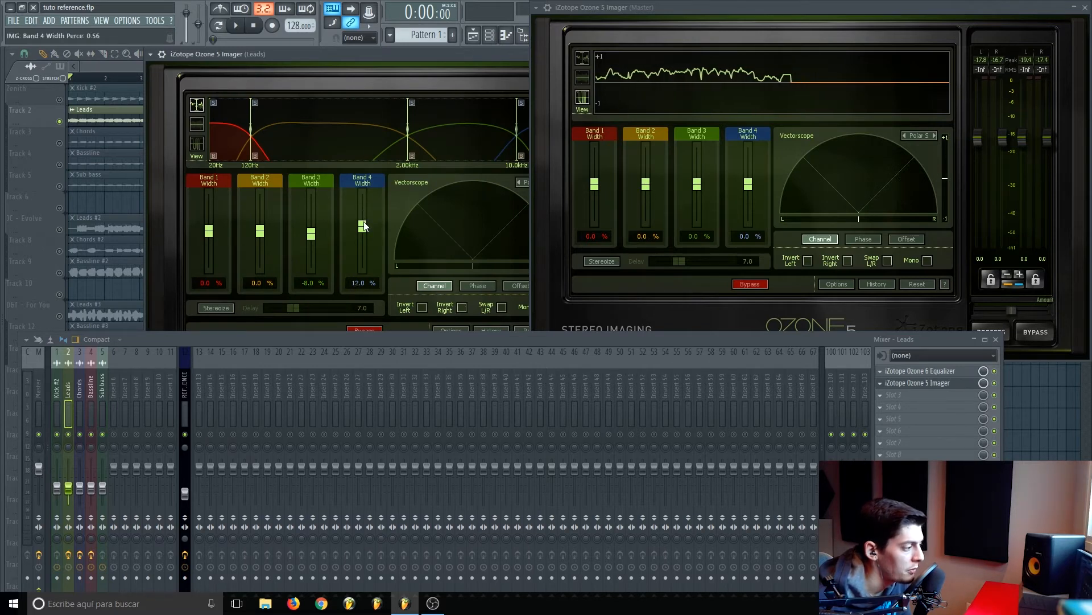
pyautogui.moveTo(420, 58); pyautogui.dragTo(342, 58)
pyautogui.moveTo(477, 59); pyautogui.dragTo(394, 58)
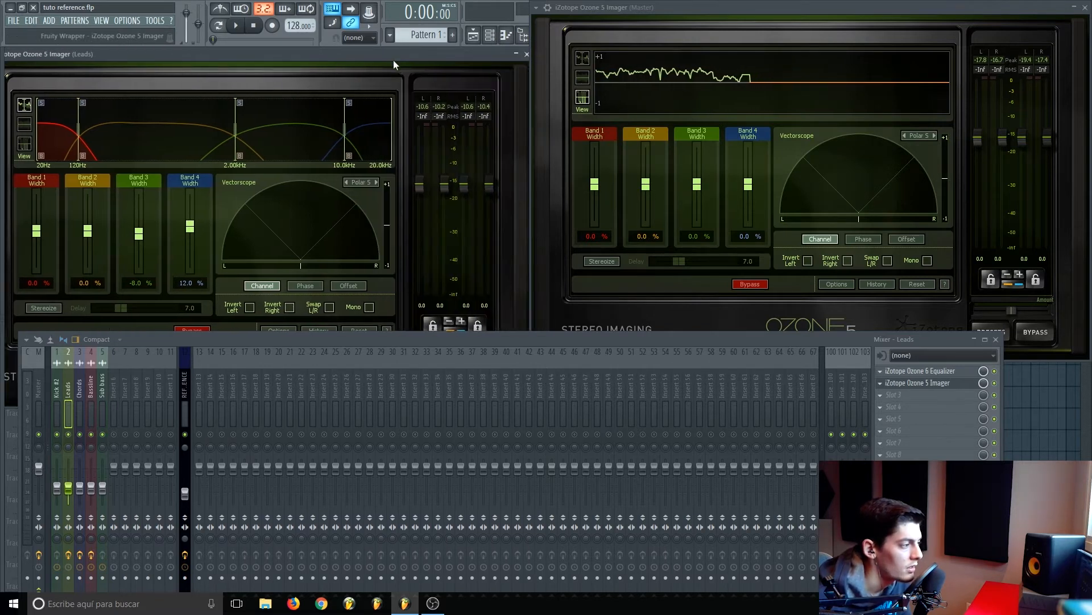
pyautogui.click(525, 56)
# Step: Recheck Band 3 in the Master Imager by soloing it, comparing Leads, Leads #2 and Leads #3 on the correlation trace, and stopping playback
pyautogui.click(580, 59)
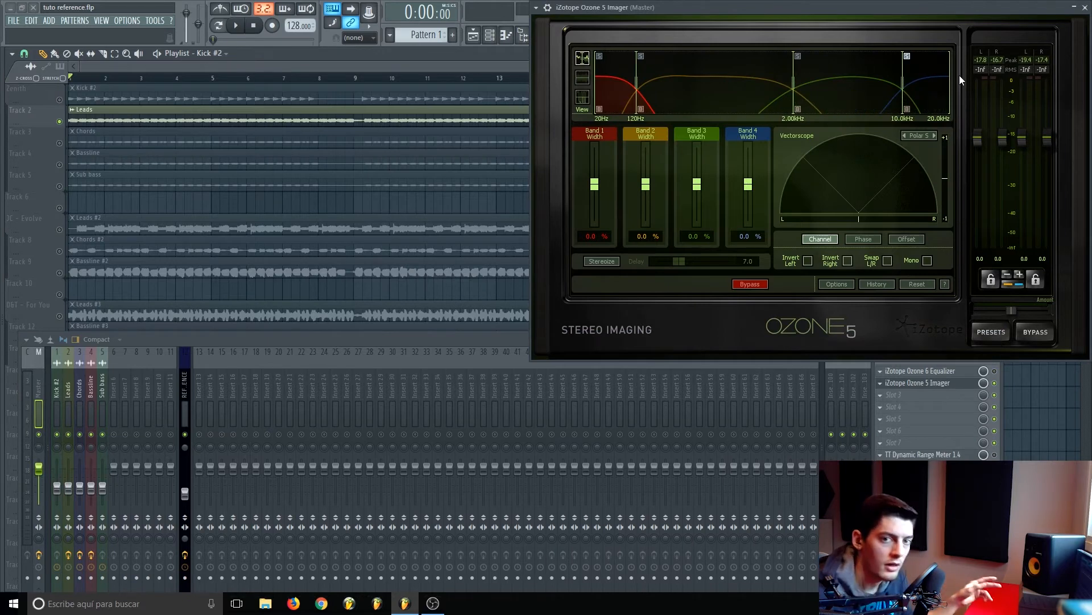
pyautogui.press('space')
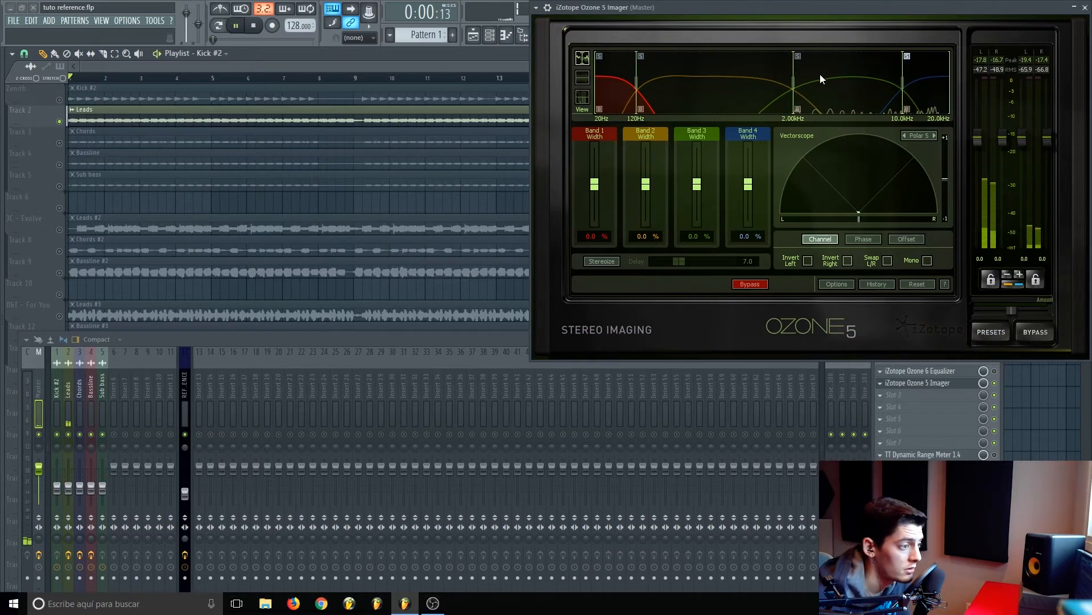
pyautogui.press('space')
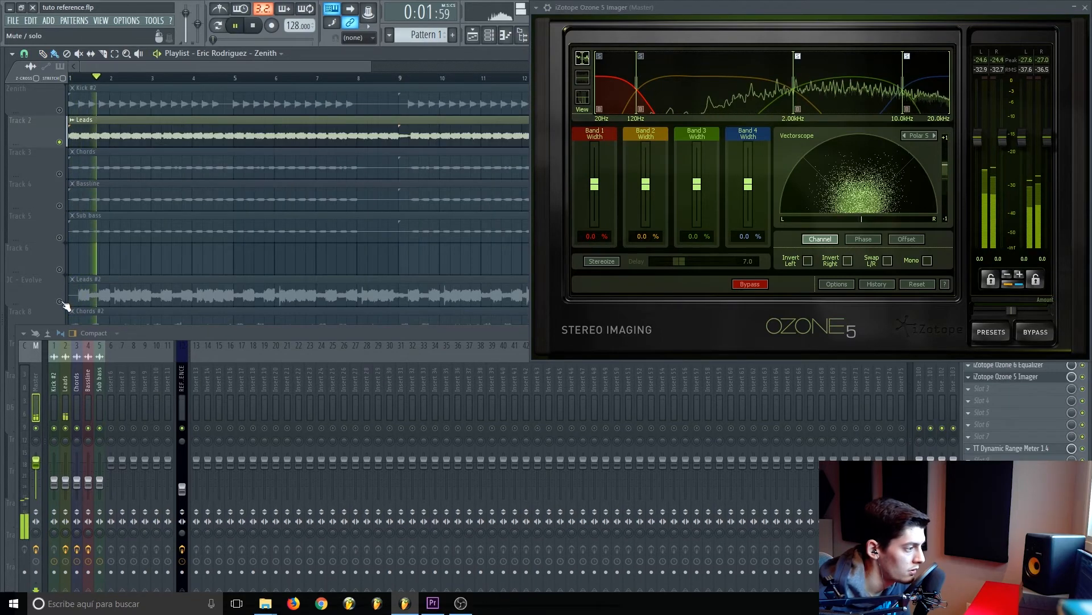
pyautogui.click(582, 99)
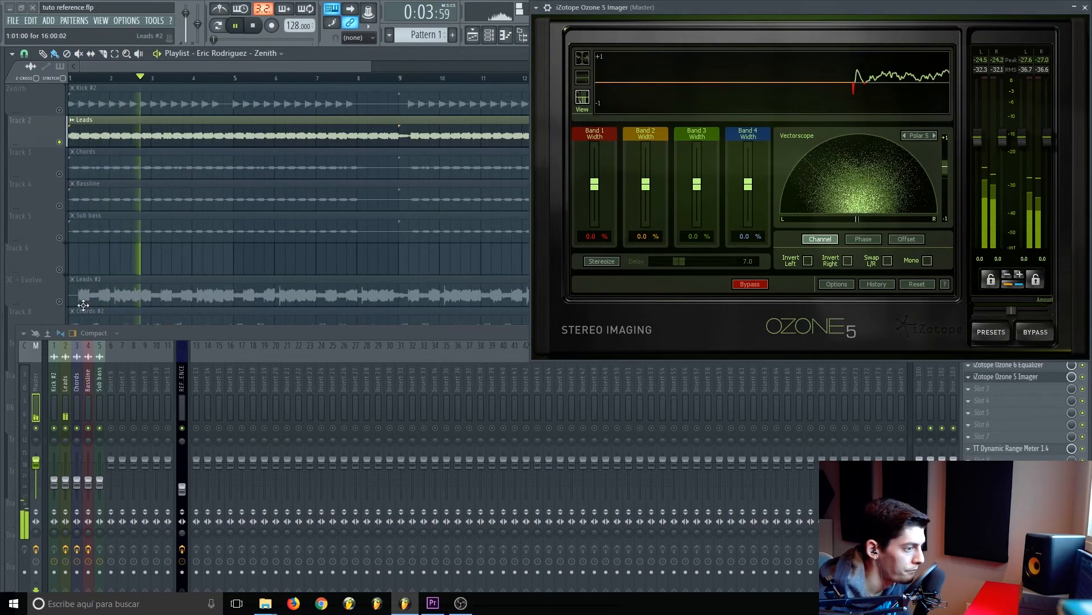
pyautogui.rightClick(60, 301)
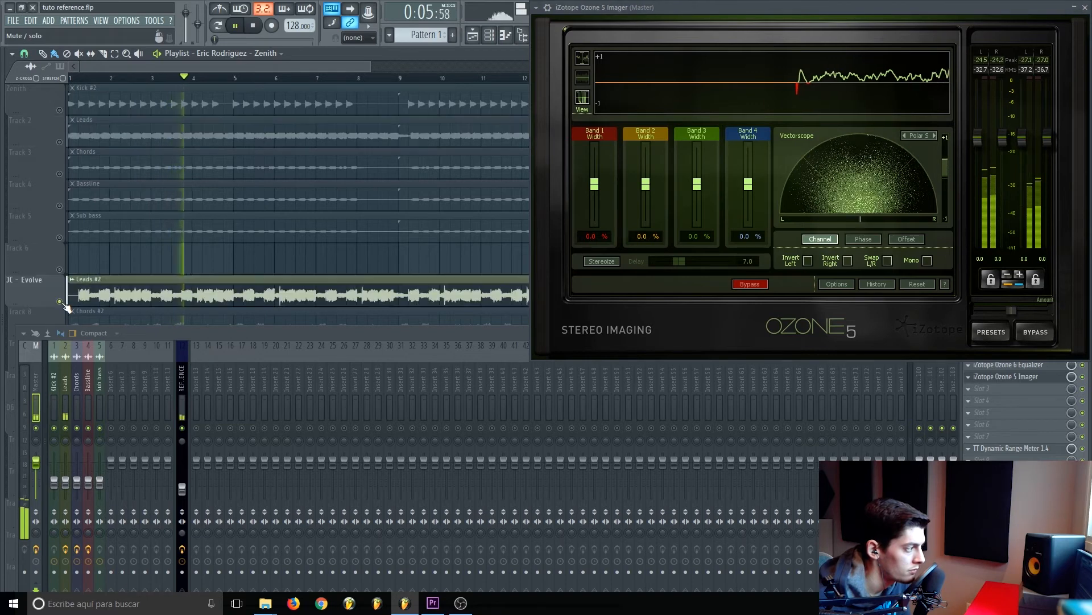
pyautogui.scroll(-4, 141, 226)
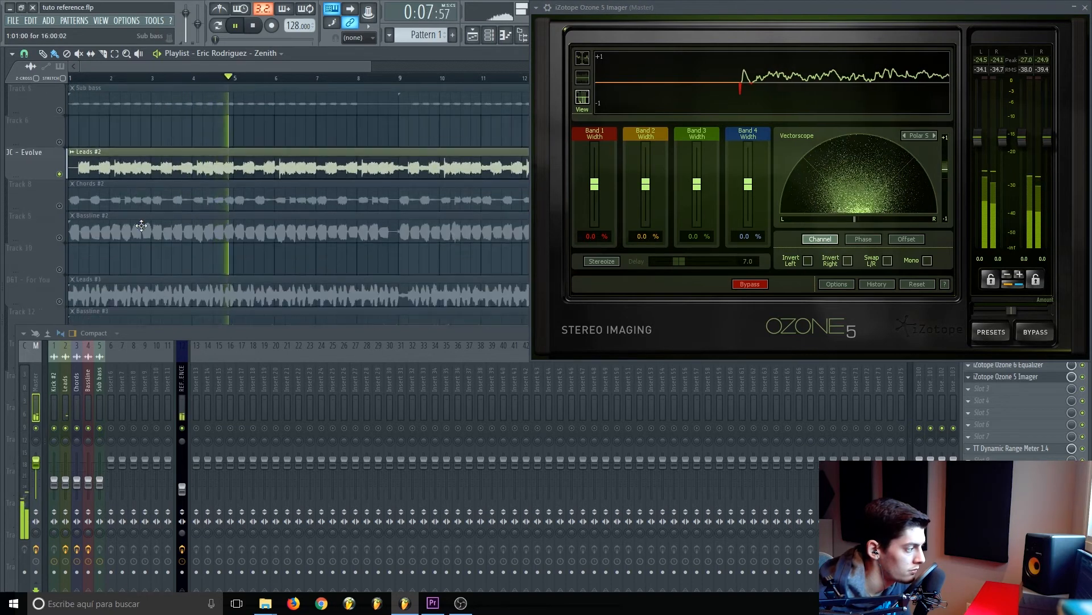
pyautogui.rightClick(59, 301)
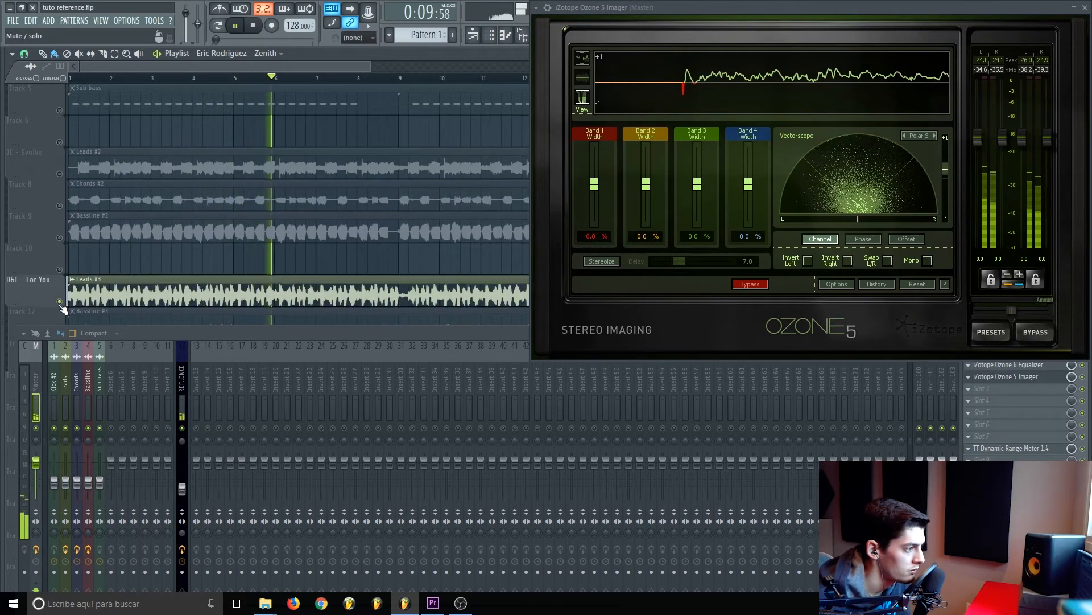
pyautogui.scroll(4, 105, 237)
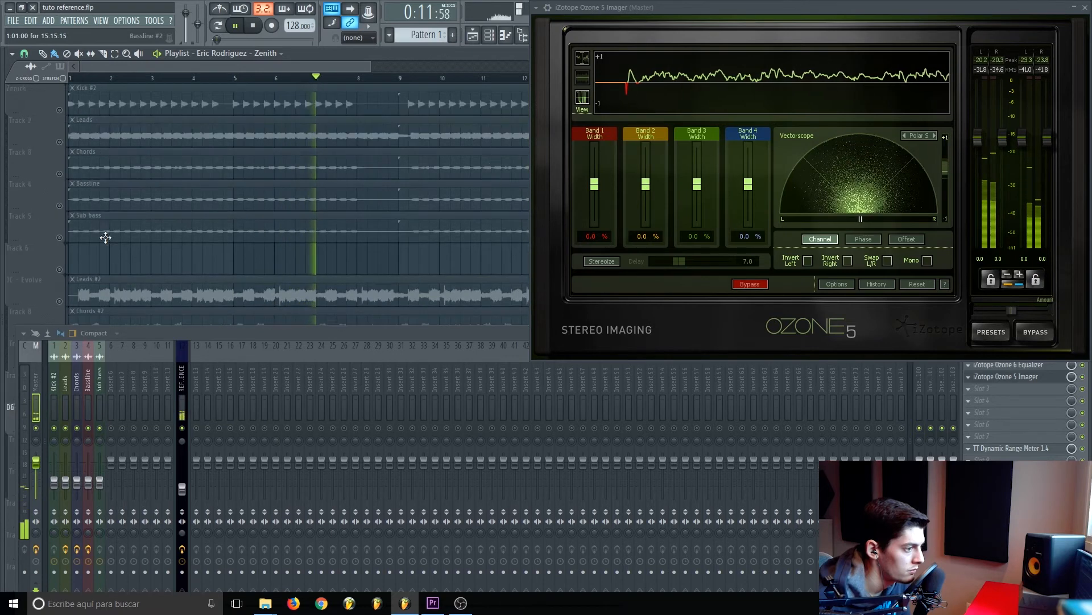
pyautogui.press('space')
# Step: Solo Band 4 in the Master Imager and play Leads, Leads #2 and Leads #3 in turn to recheck their correlation traces
pyautogui.click(583, 60)
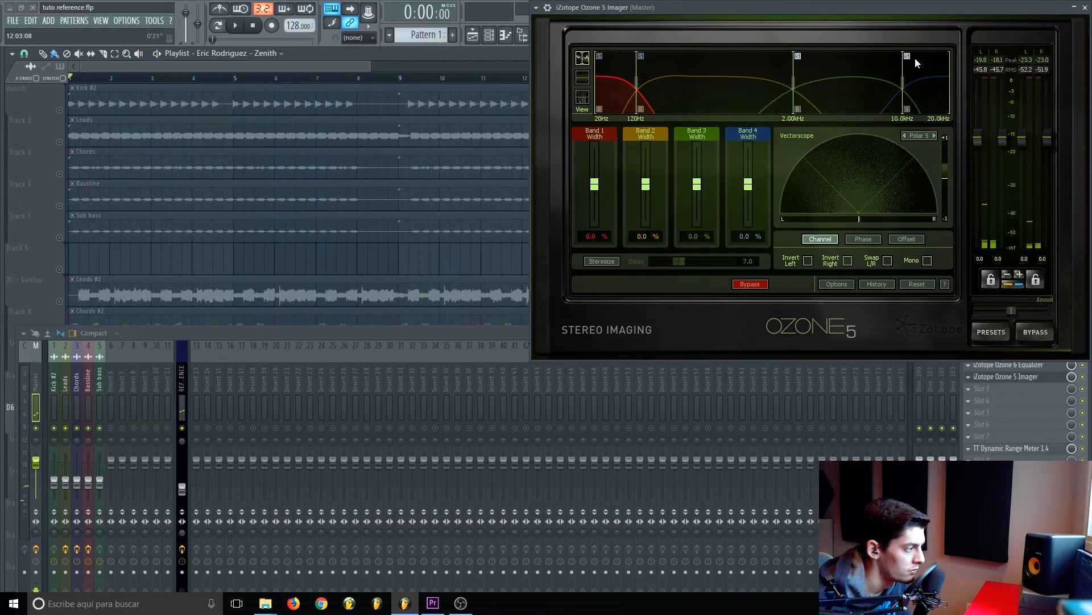
pyautogui.rightClick(60, 141)
pyautogui.press('space')
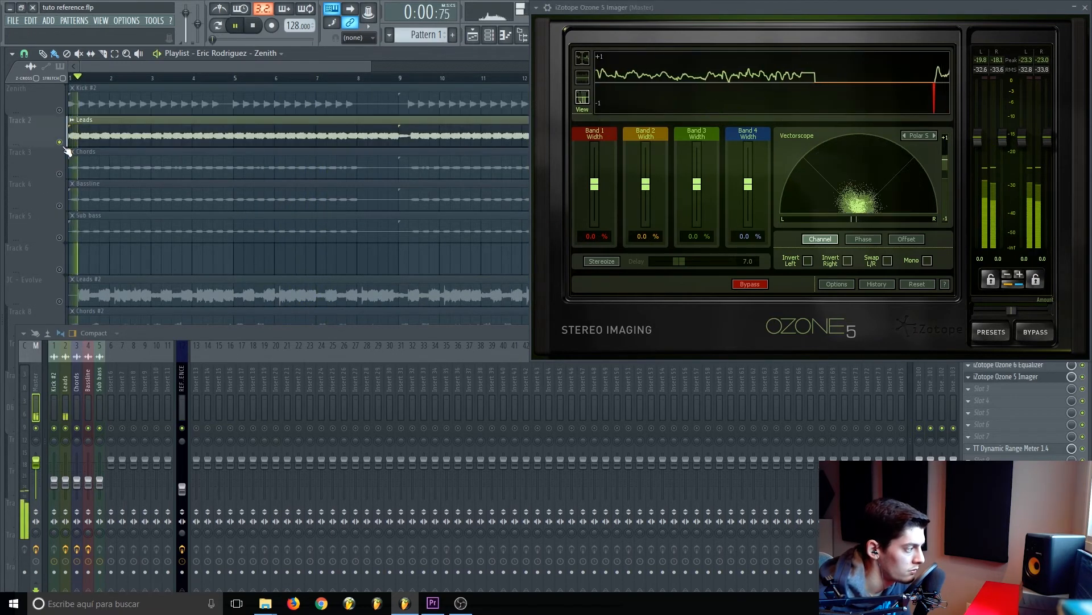
pyautogui.scroll(-3, 62, 182)
pyautogui.rightClick(59, 205)
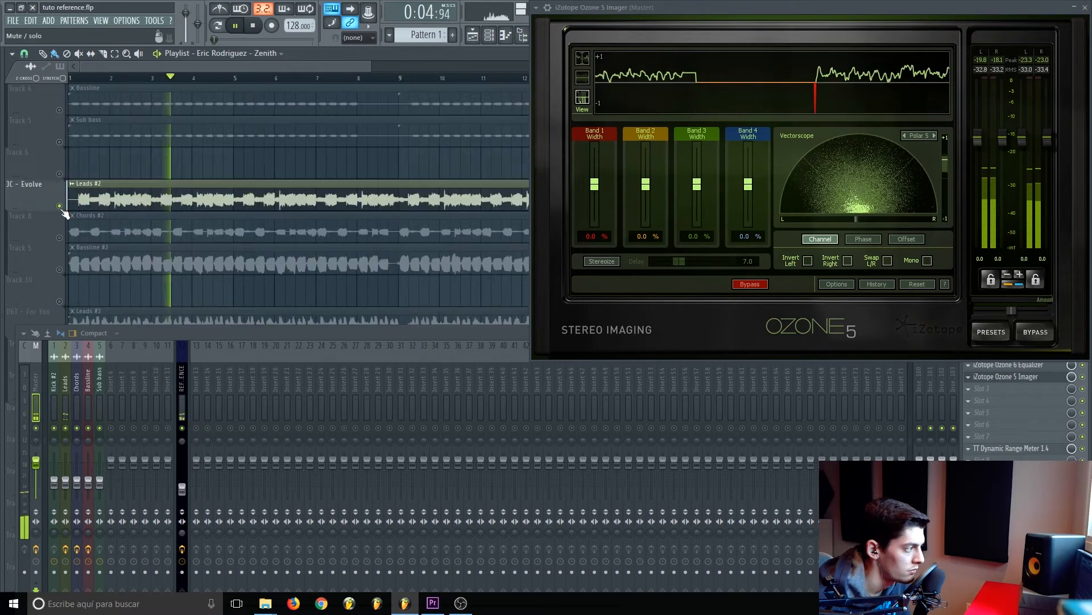
pyautogui.scroll(-2, 63, 239)
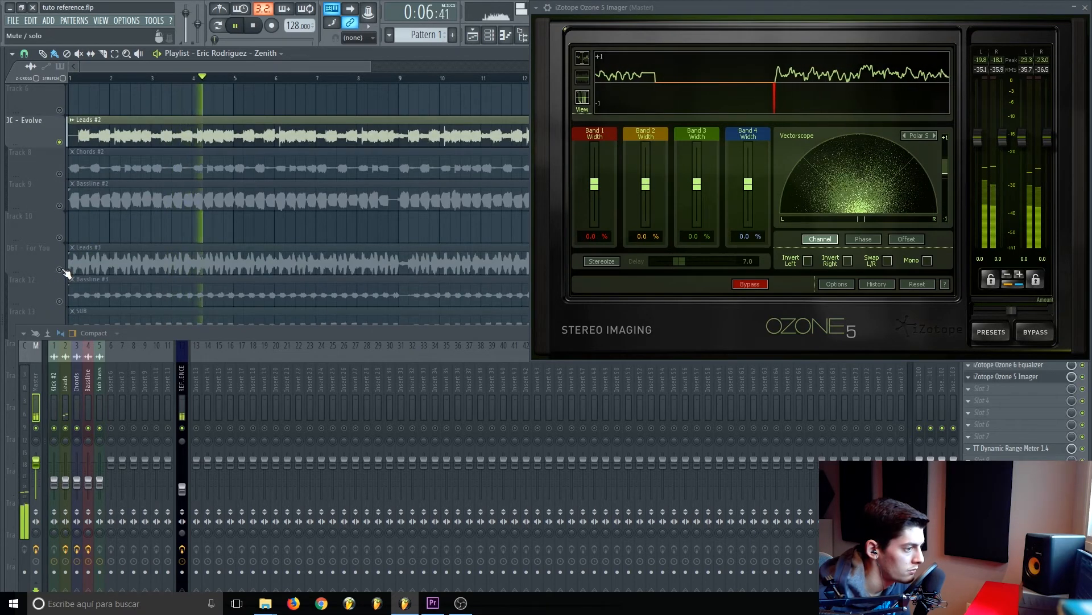
pyautogui.rightClick(60, 269)
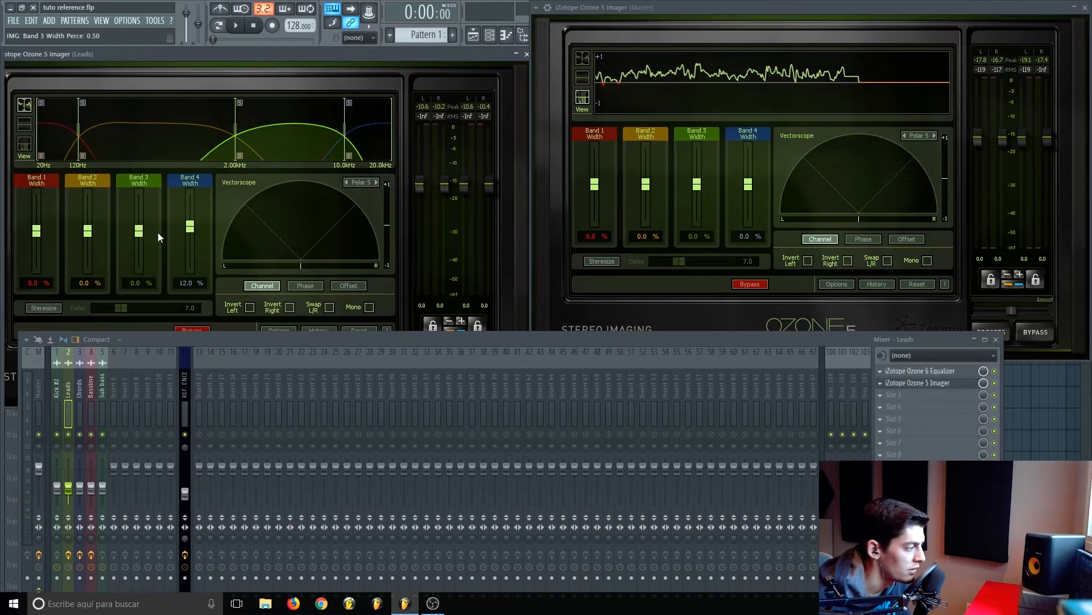
# Step: Adjust the Band 4 width to 12.0% in the Leads track's Imager and close the plug-in window
pyautogui.moveTo(187, 232); pyautogui.dragTo(187, 230)
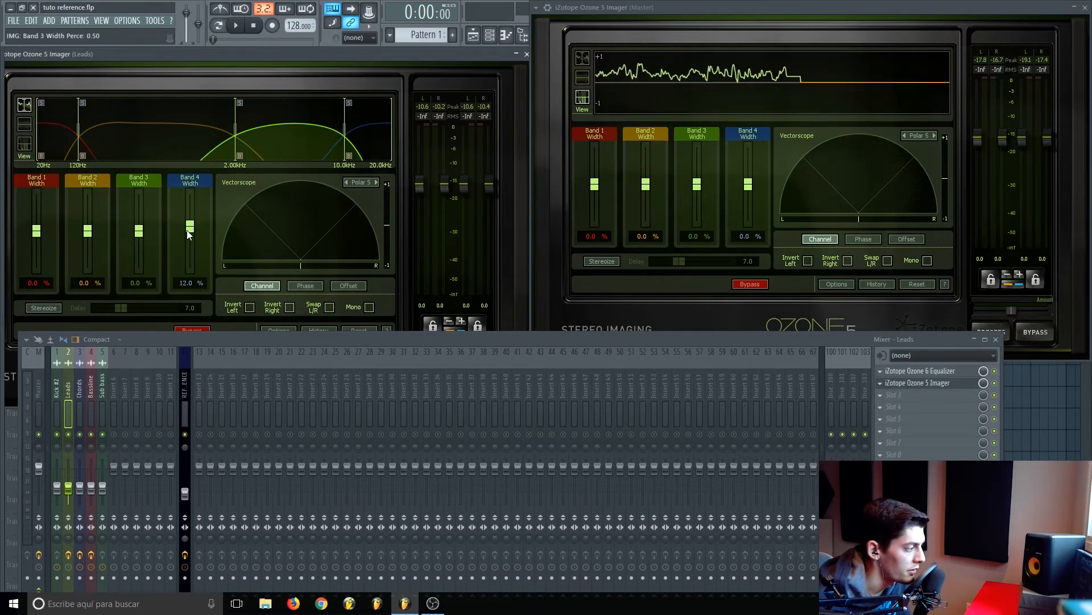
pyautogui.moveTo(487, 57); pyautogui.dragTo(469, 58)
pyautogui.click(509, 54)
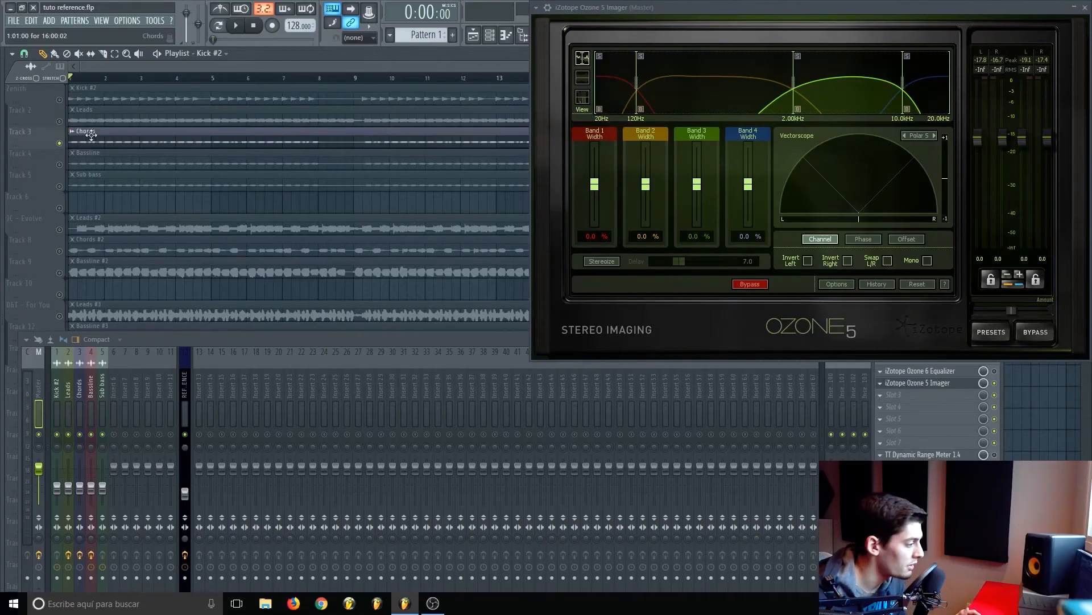
# Step: Show the browser, move the mixer clear of it and expand the Splice folder to look through its stem packs
pyautogui.hotkey('alt', 'F8')
pyautogui.moveTo(237, 338); pyautogui.dragTo(480, 323)
pyautogui.click(66, 117)
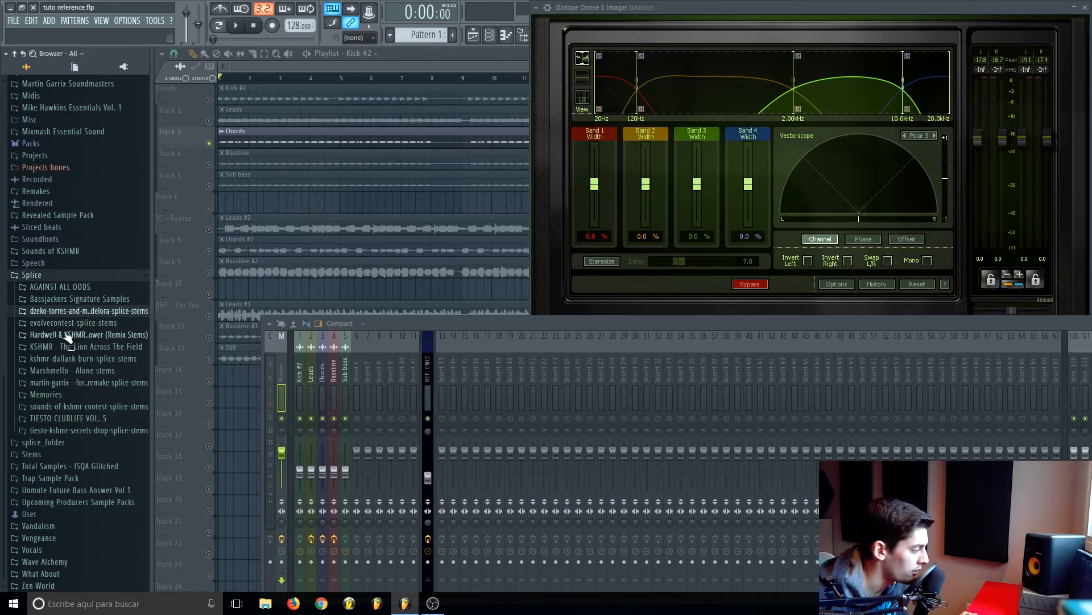
pyautogui.moveTo(149, 336)
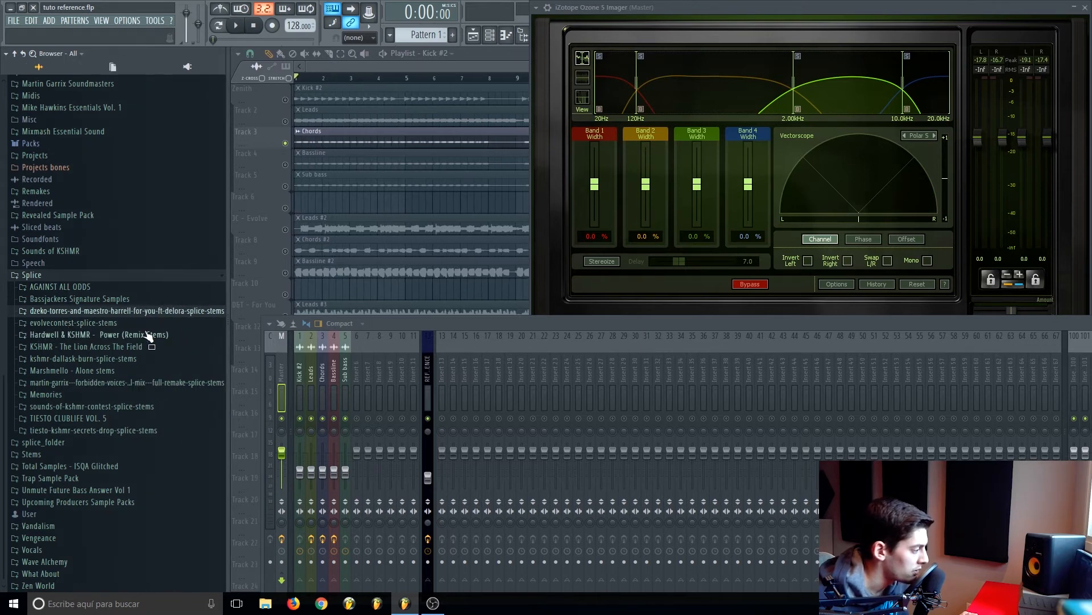
# Step: Look through the Splice stem packs in the browser and check the Stems folder for reference stems
pyautogui.click(93, 336)
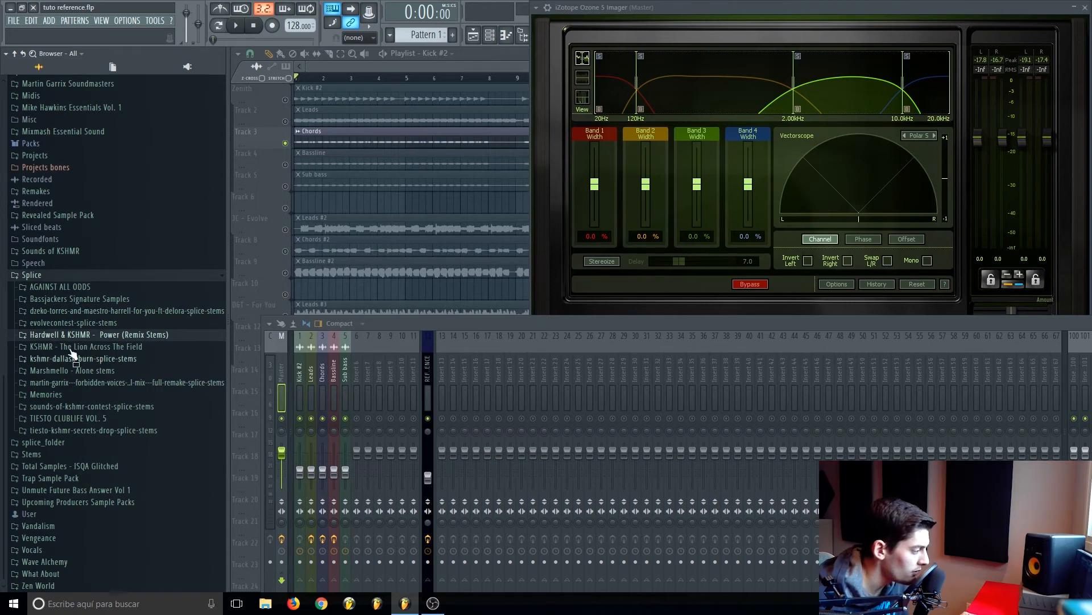
pyautogui.click(33, 453)
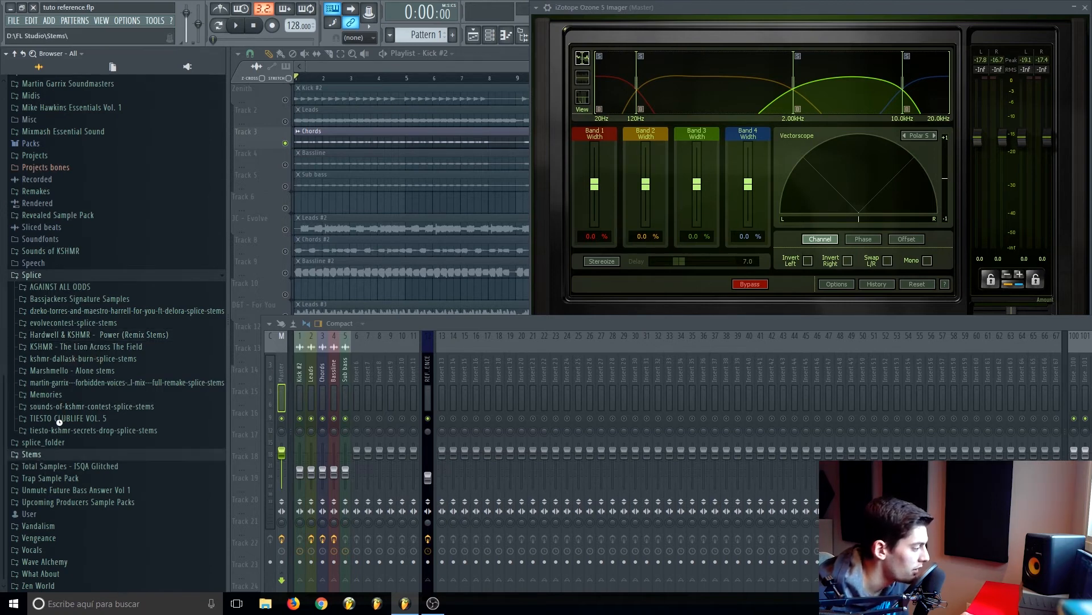
pyautogui.scroll(-5, 73, 452)
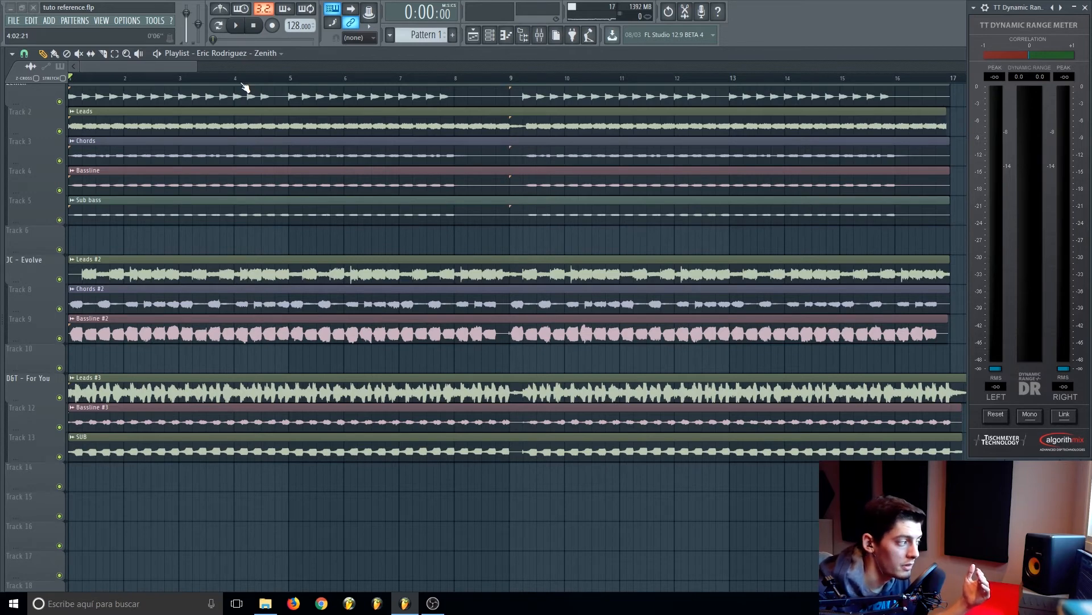
# Step: Solo and play Leads and Chords in turn to read their RMS levels on the TT Dynamic Range Meter, stopping after each
pyautogui.rightClick(59, 131)
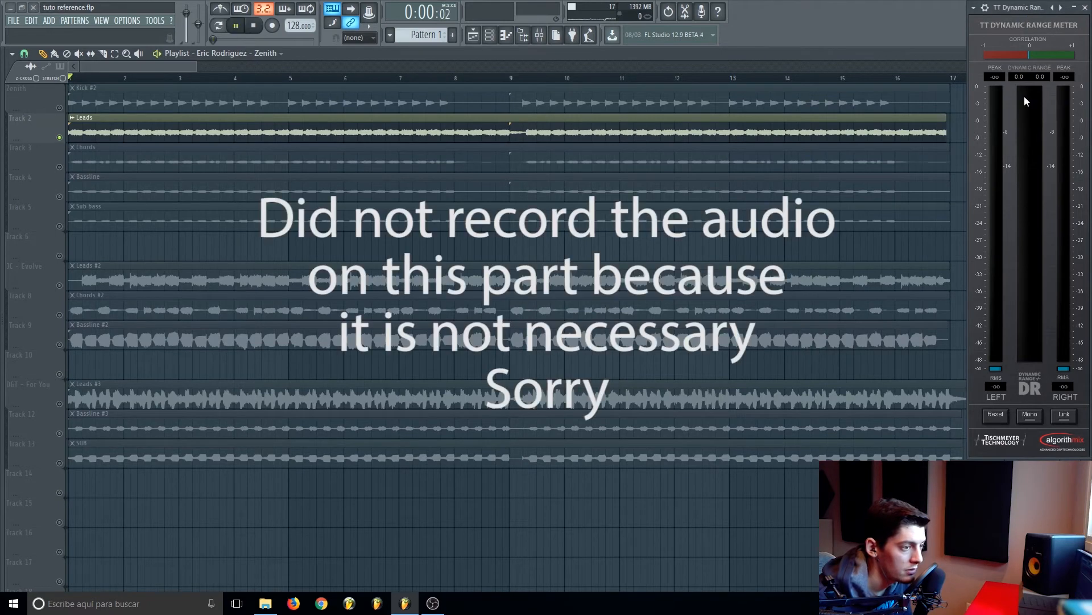
pyautogui.press('space')
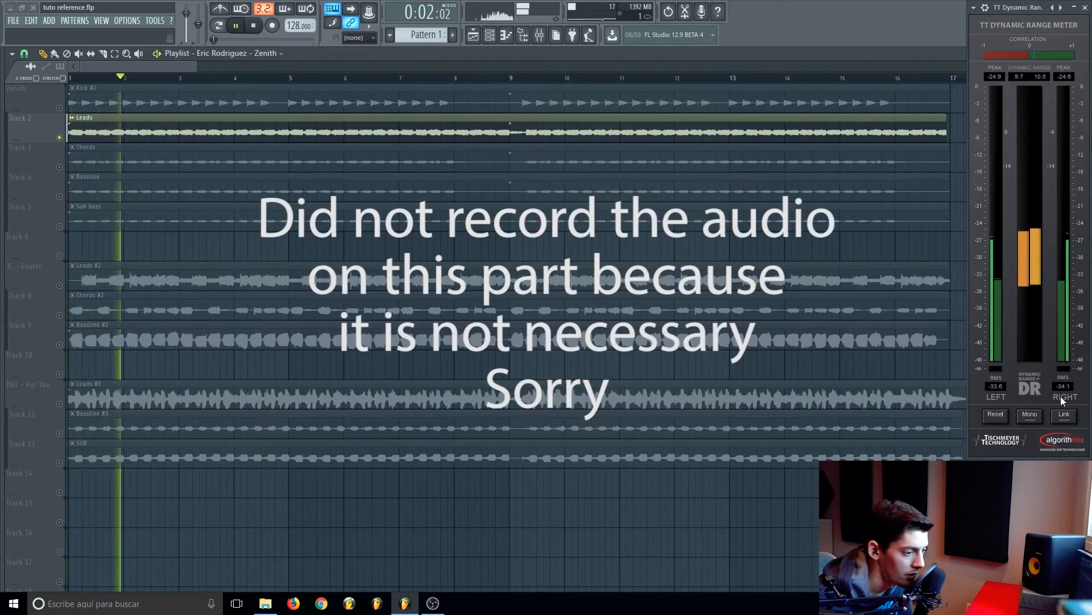
pyautogui.press('space')
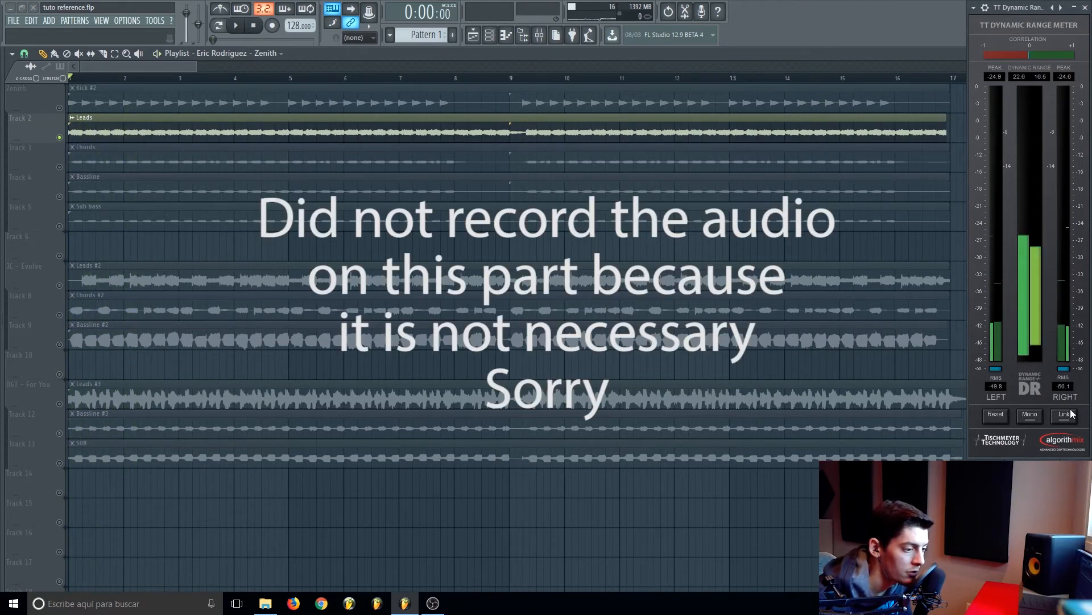
pyautogui.click(70, 170)
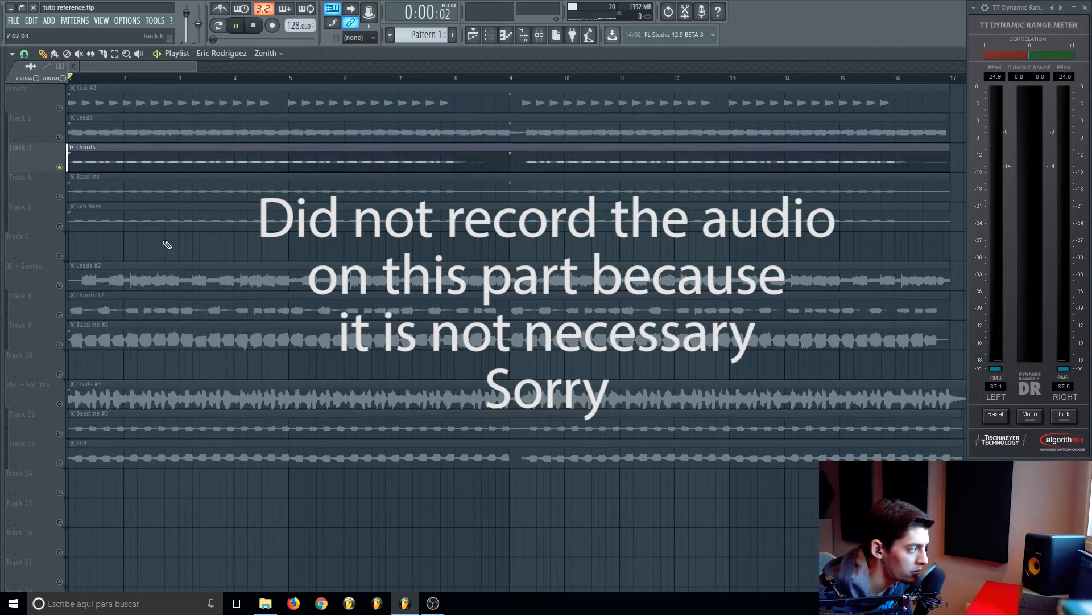
pyautogui.press('space')
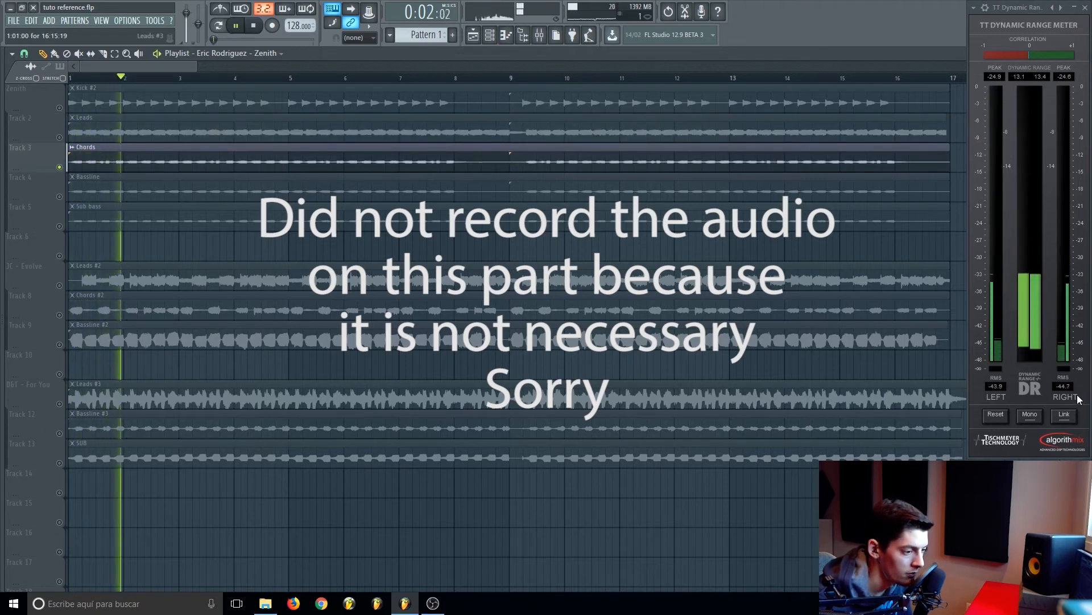
pyautogui.press('space')
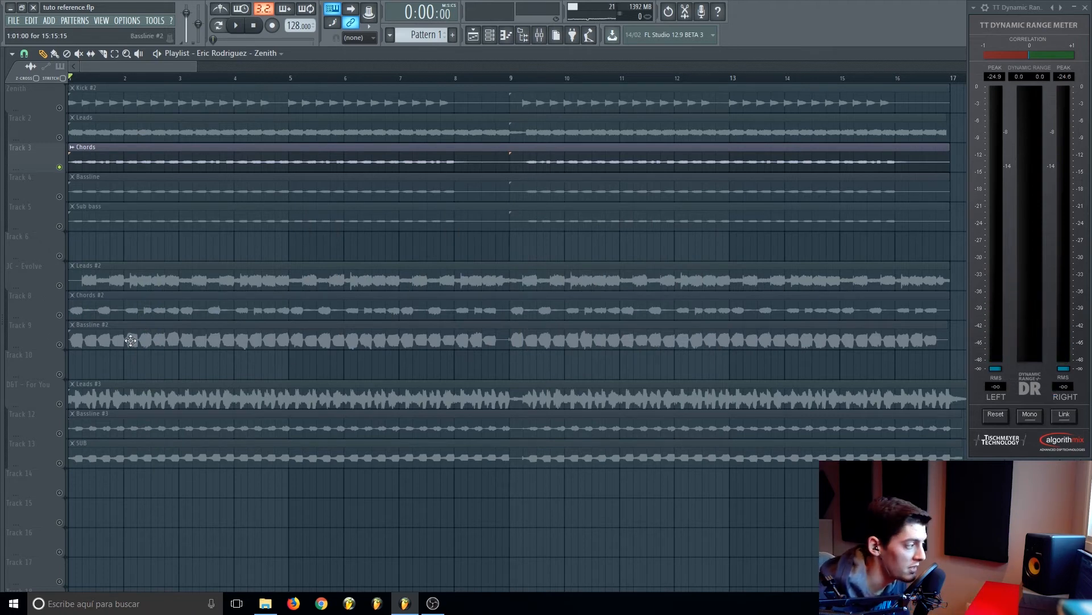
# Step: Solo and play the reference stems Leads #2 and Chords #2 in turn to read their RMS levels on the meter
pyautogui.click(57, 279)
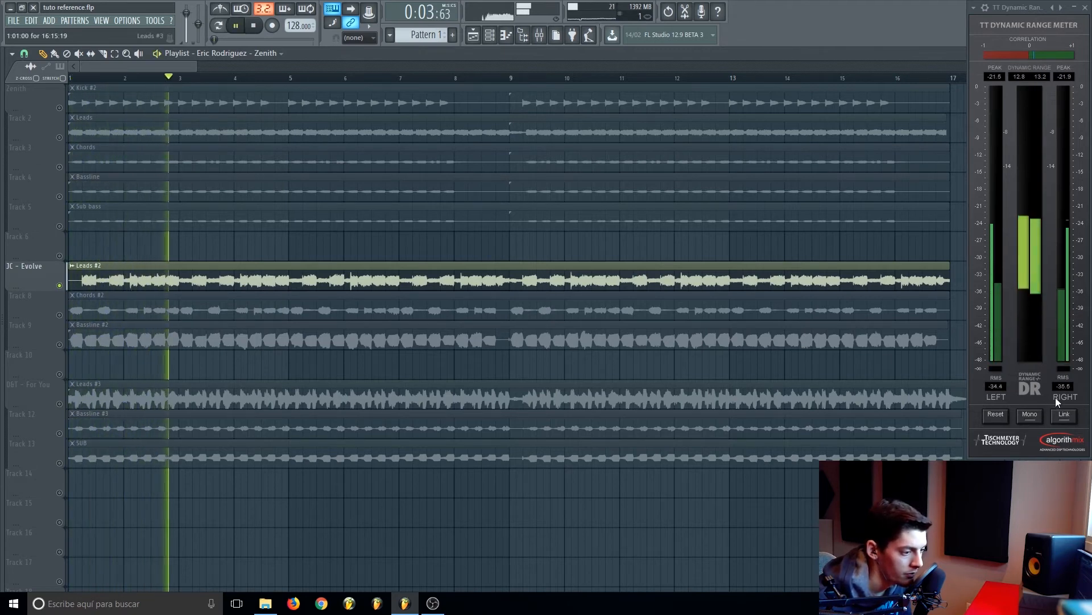
pyautogui.press('space')
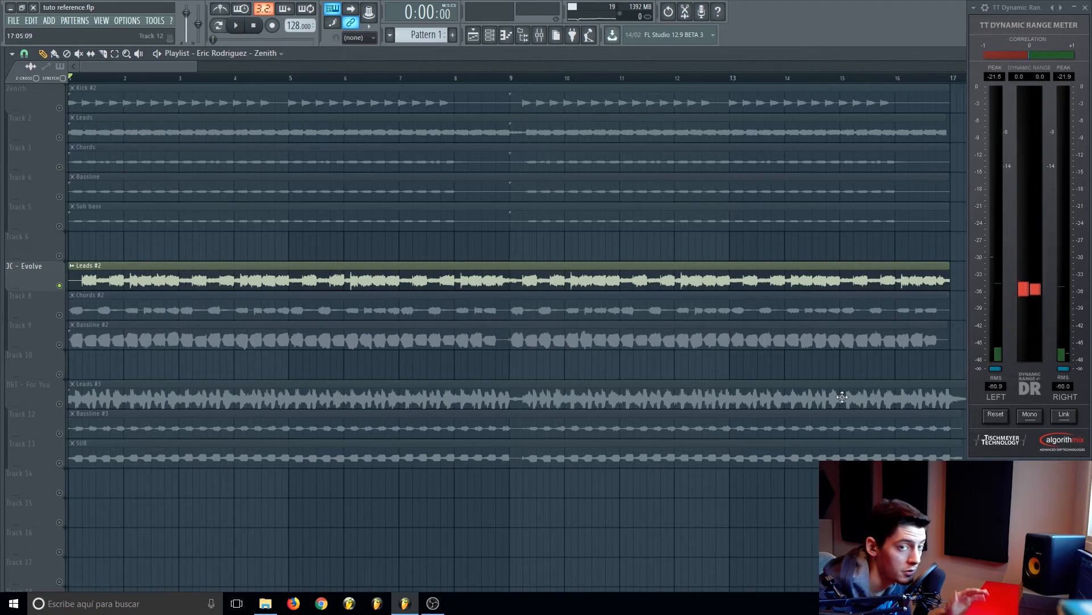
pyautogui.rightClick(59, 314)
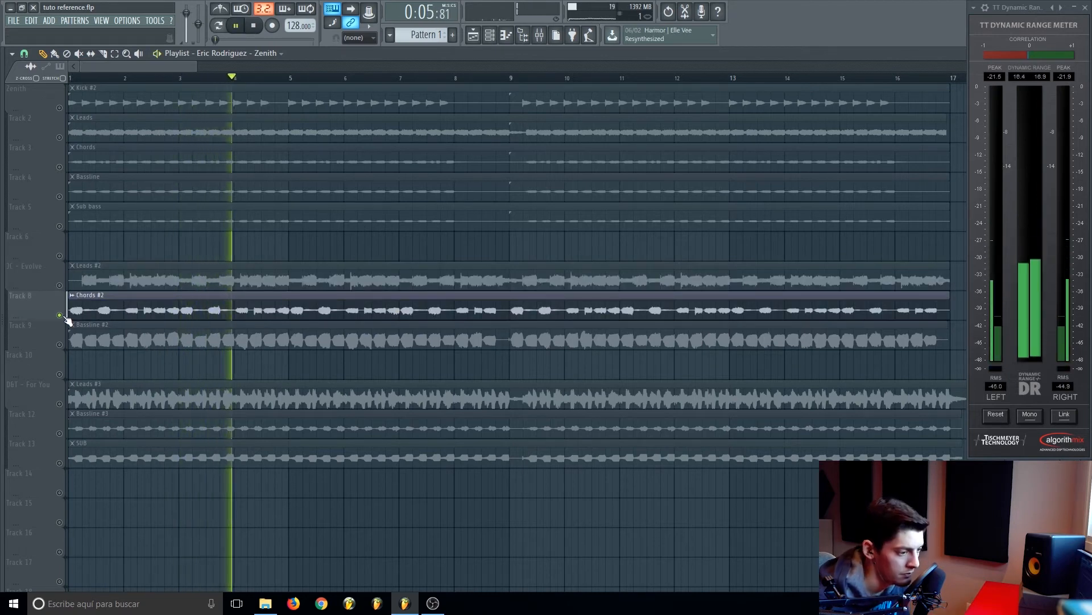
pyautogui.press('space')
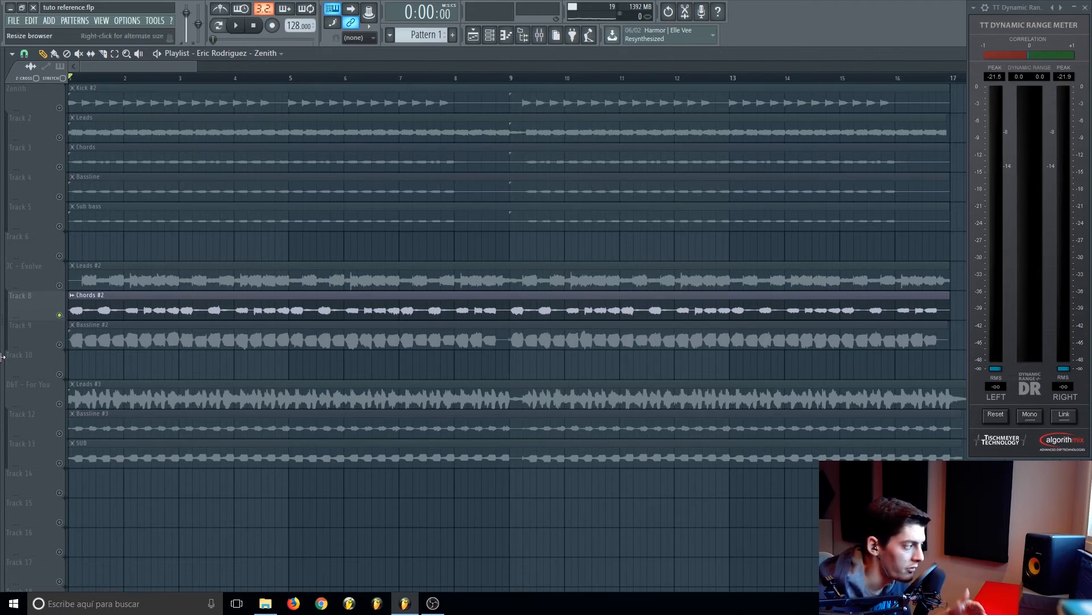
# Step: Open the Chords clip's channel settings to inspect its volume control and close them without changes
pyautogui.rightClick(180, 166)
pyautogui.hotkey('ctrl', 'z')
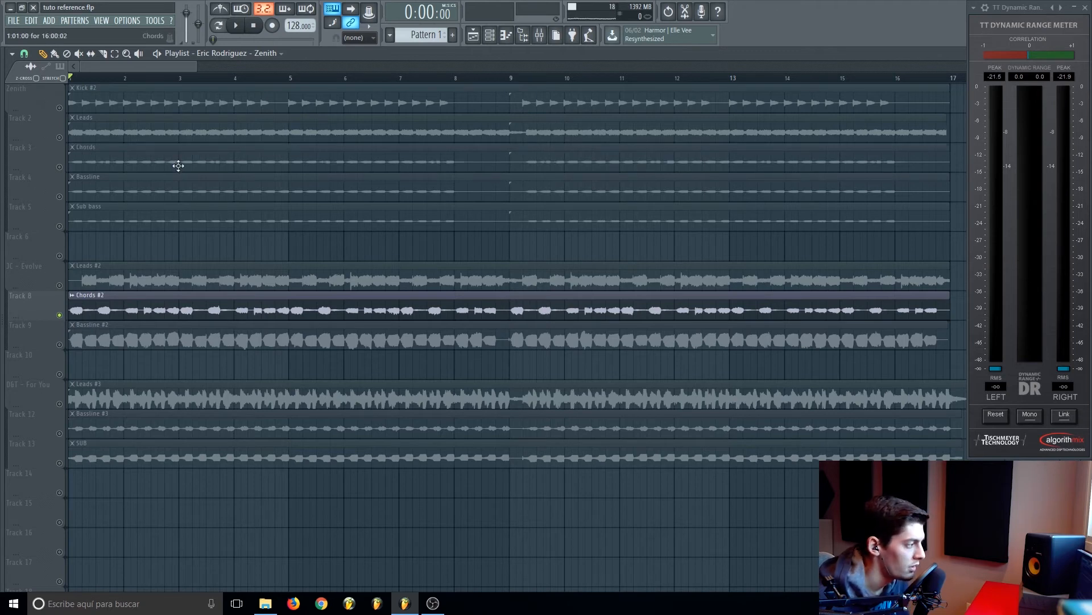
pyautogui.doubleClick(177, 161)
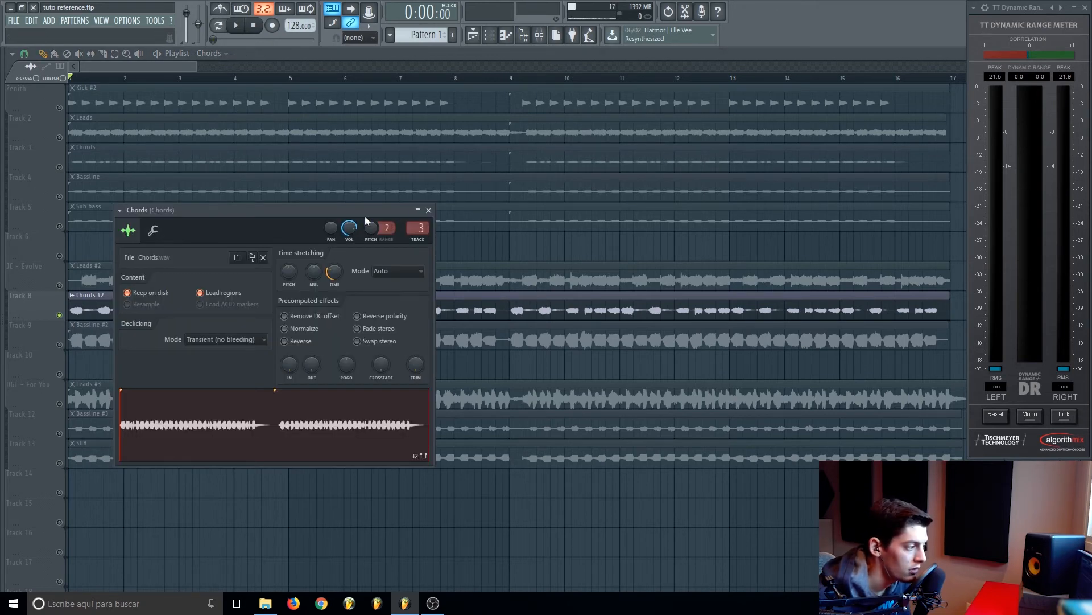
pyautogui.click(426, 210)
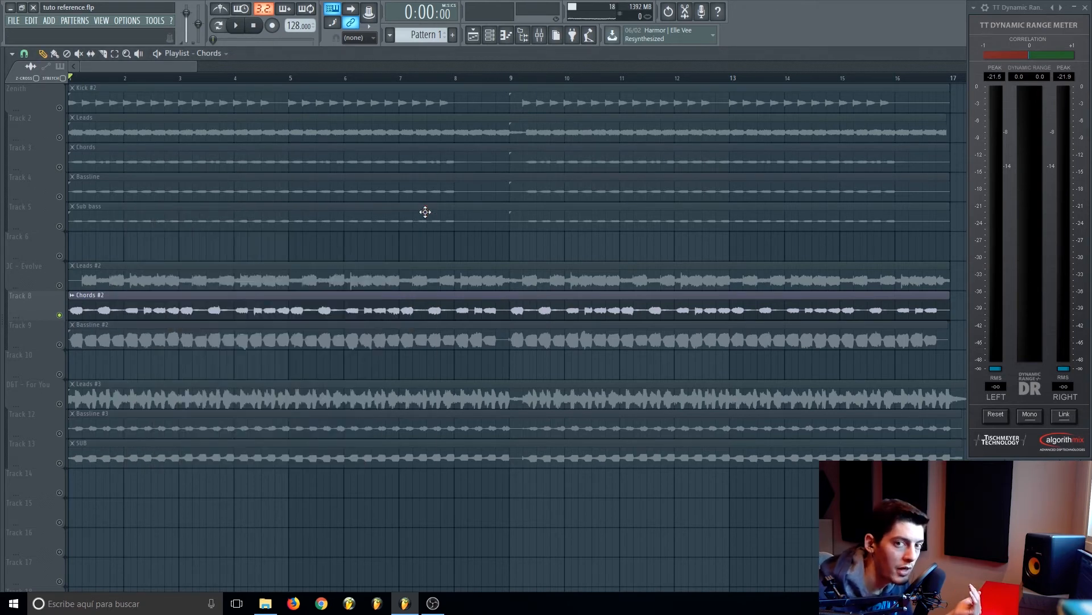
# Step: Solo Bassline and Sub bass in turn, and isolate the Evolve reference group of Leads #2, Chords #2 and Bassline #2
pyautogui.rightClick(59, 196)
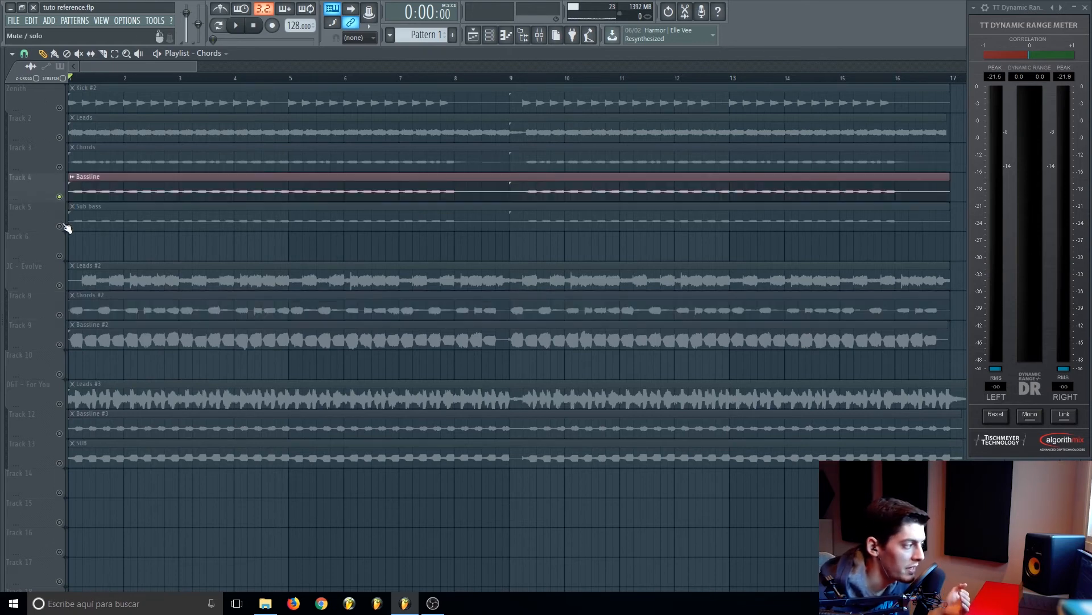
pyautogui.rightClick(60, 226)
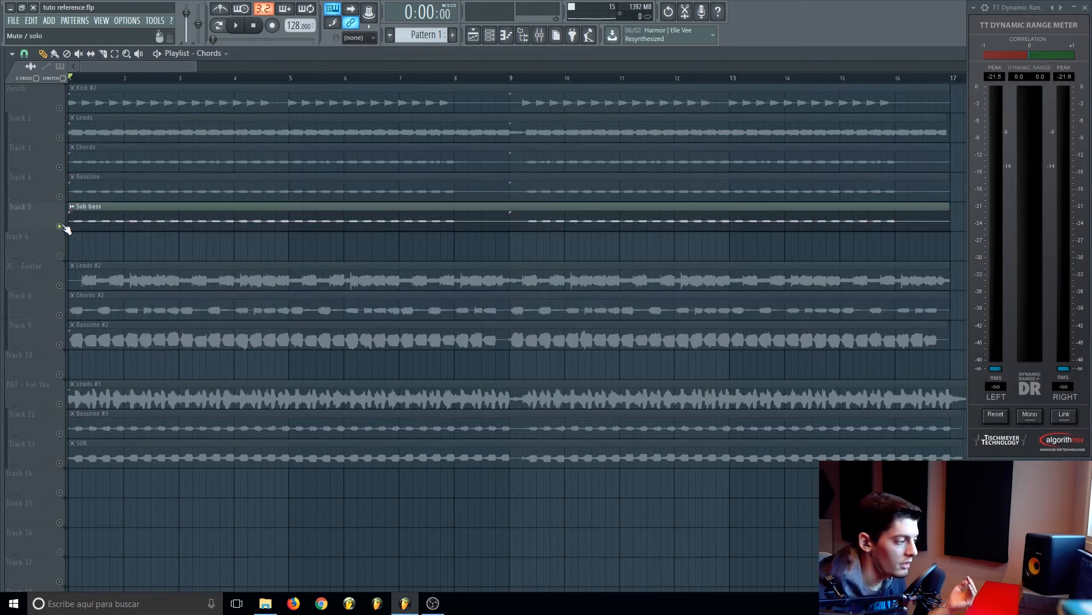
pyautogui.rightClick(59, 285)
pyautogui.click(60, 314)
pyautogui.click(59, 344)
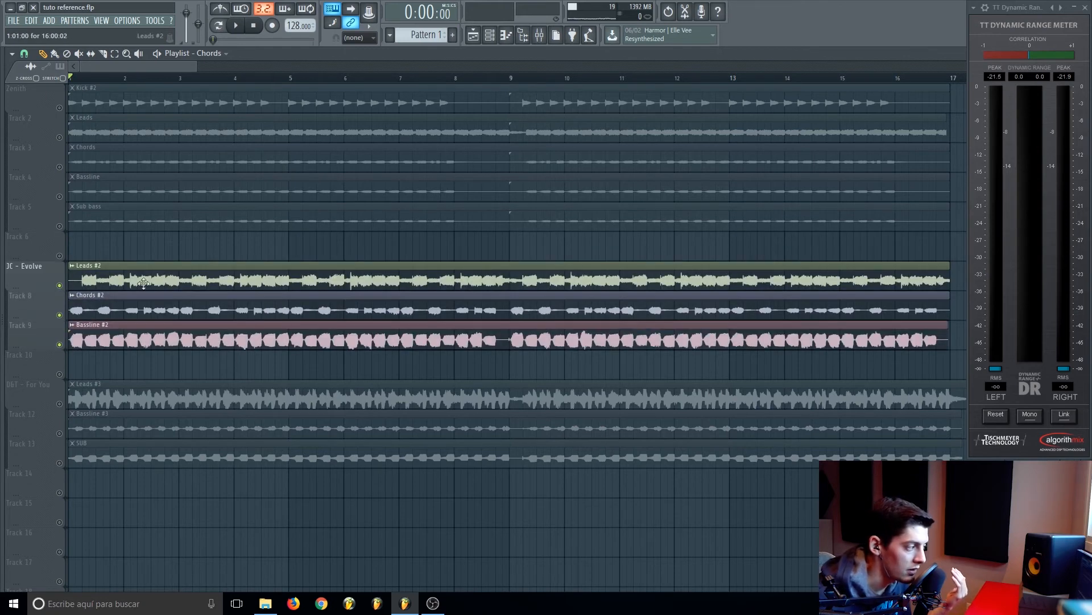
# Step: Isolate the For You reference group by soloing Leads #3 and enabling Bassline #3 and SUB alongside it
pyautogui.rightClick(54, 398)
pyautogui.click(42, 403)
pyautogui.rightClick(59, 403)
pyautogui.click(59, 433)
pyautogui.click(60, 462)
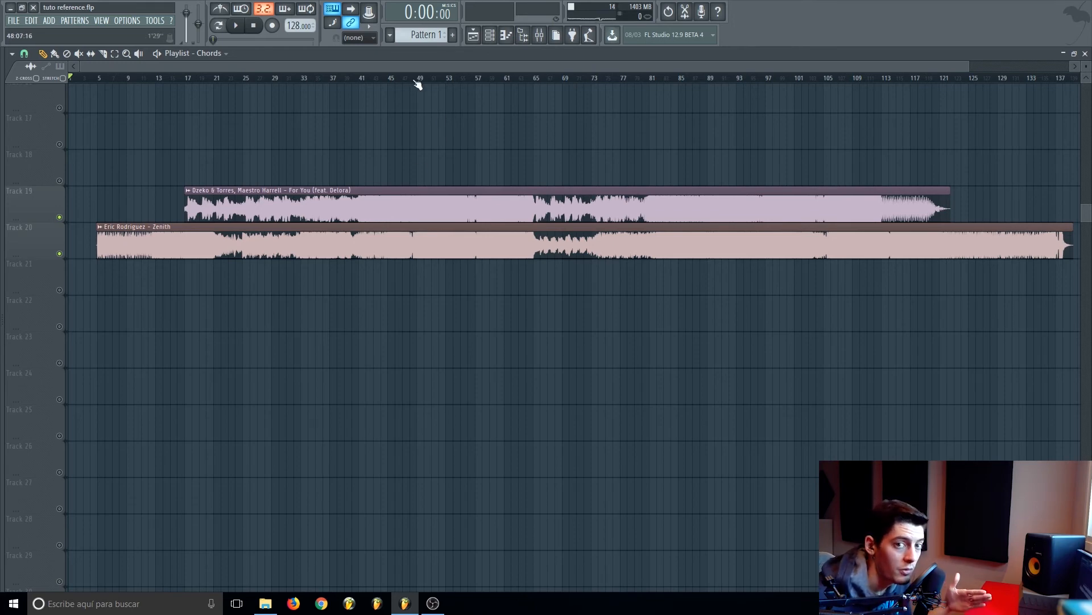
# Step: Mute the full Zenith mix on Track 20, leaving the For You reference active, and set the playback position to bar 49
pyautogui.scroll(1, 417, 84)
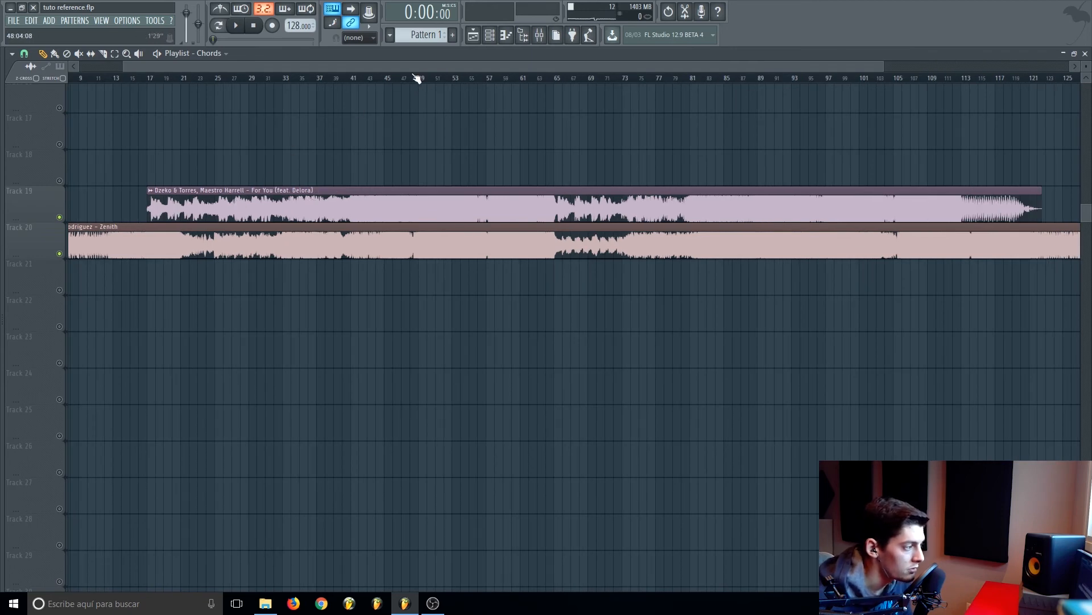
pyautogui.scroll(2, 415, 78)
pyautogui.scroll(2, 448, 83)
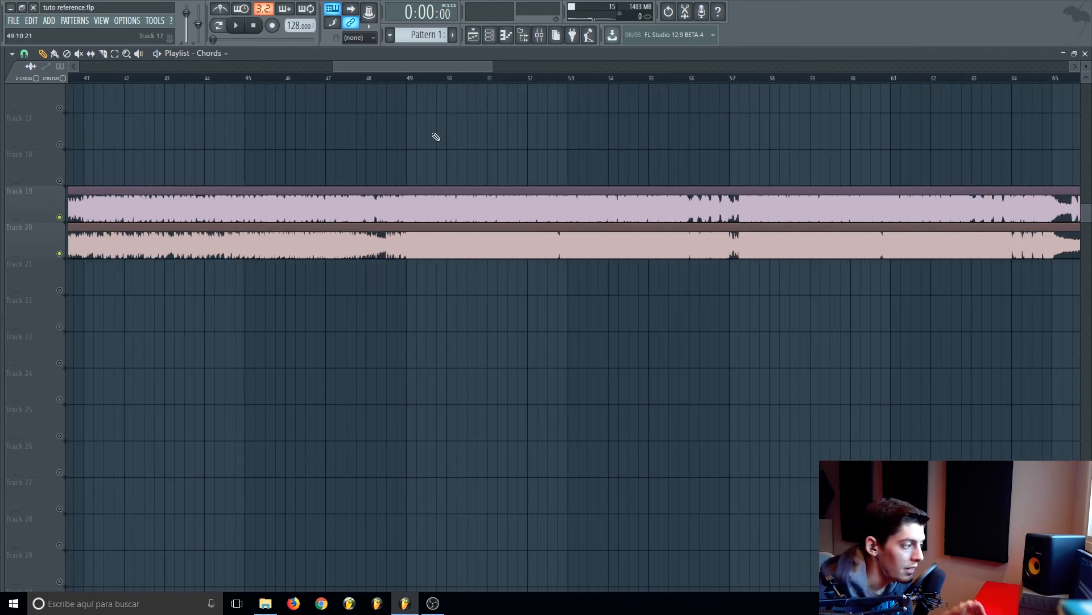
pyautogui.click(59, 253)
pyautogui.click(418, 80)
pyautogui.scroll(-4, 420, 82)
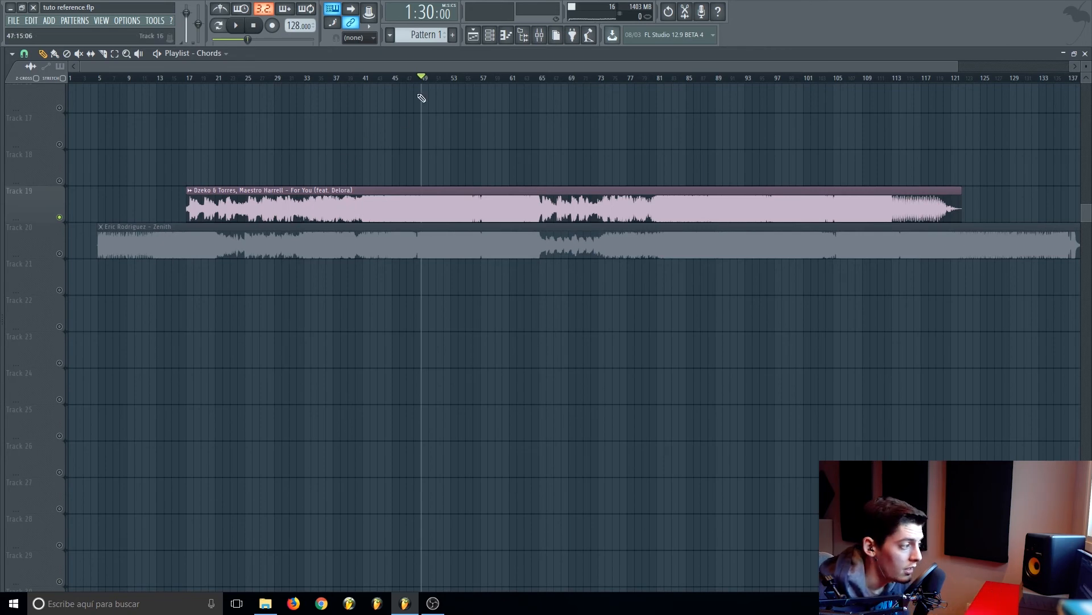
pyautogui.scroll(3, 425, 80)
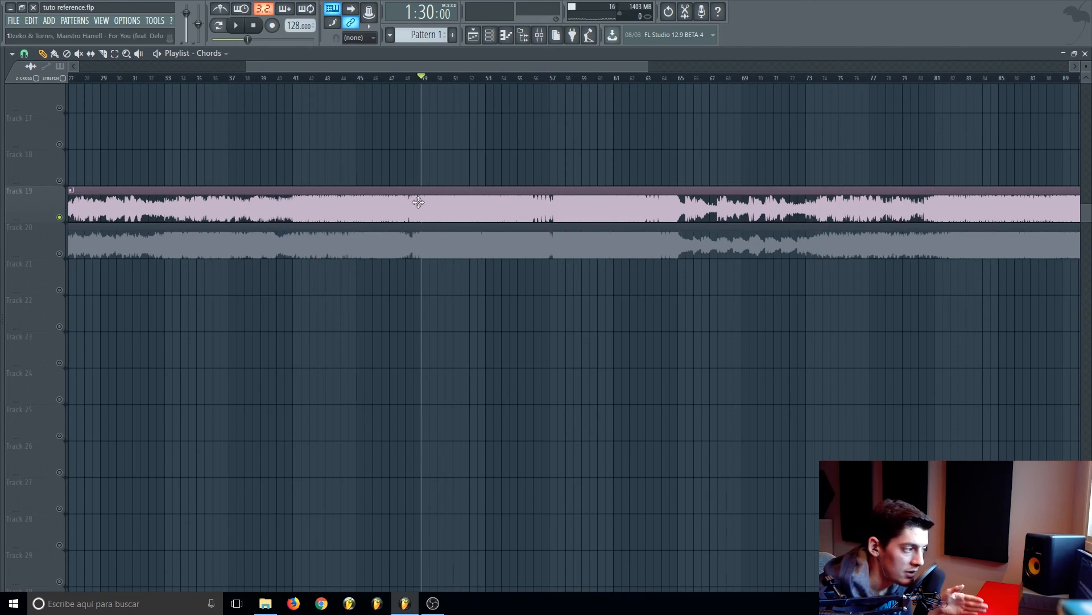